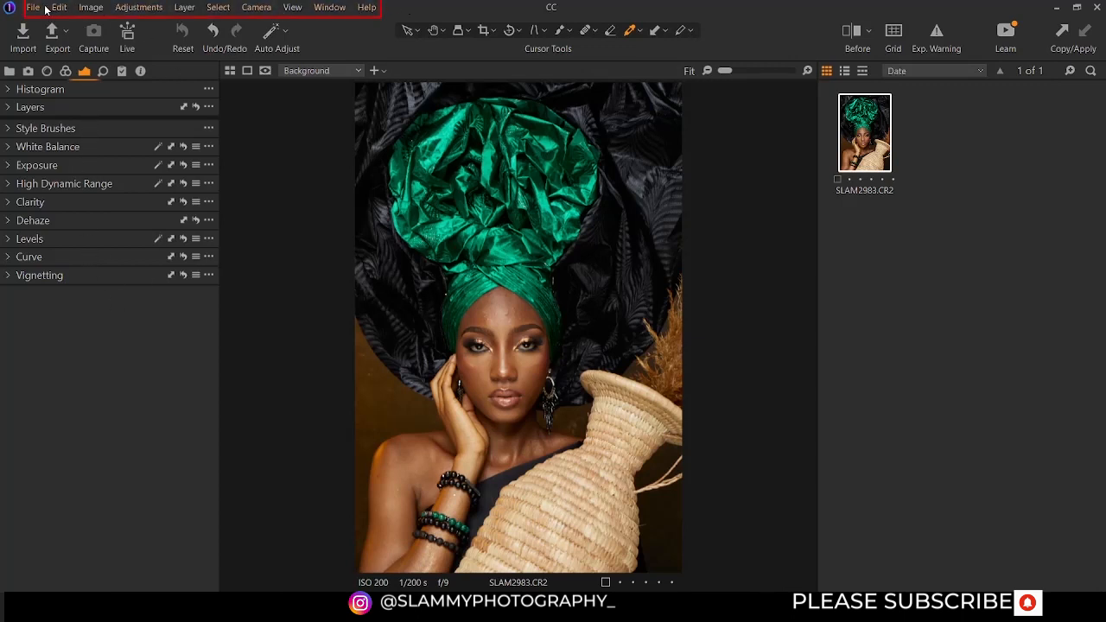
left_click(92, 8)
mouse_move(134, 9)
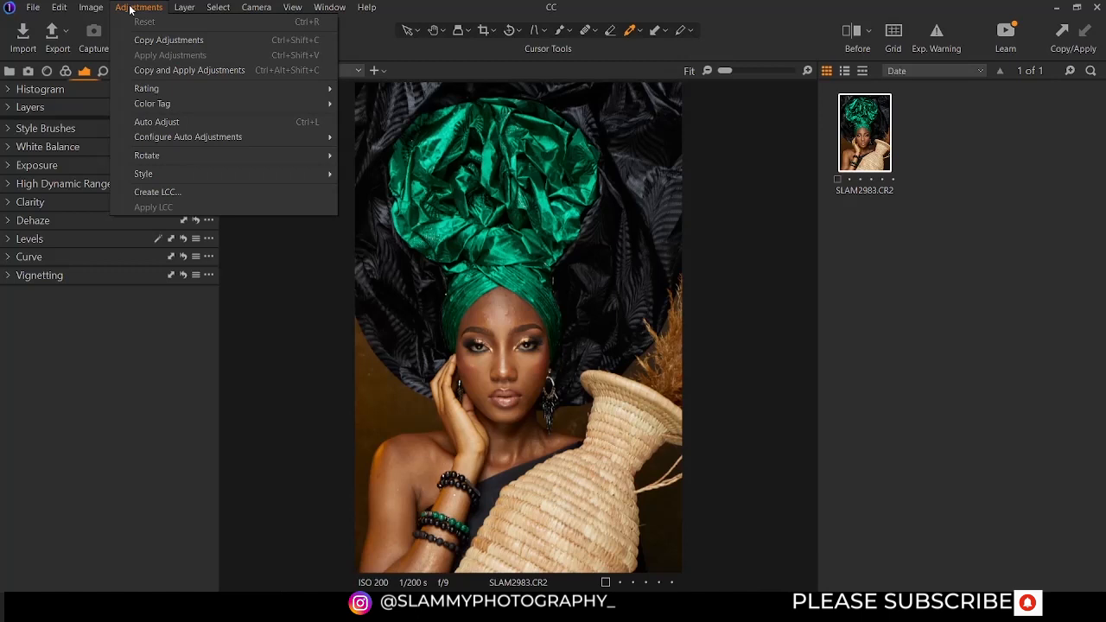
left_click(61, 407)
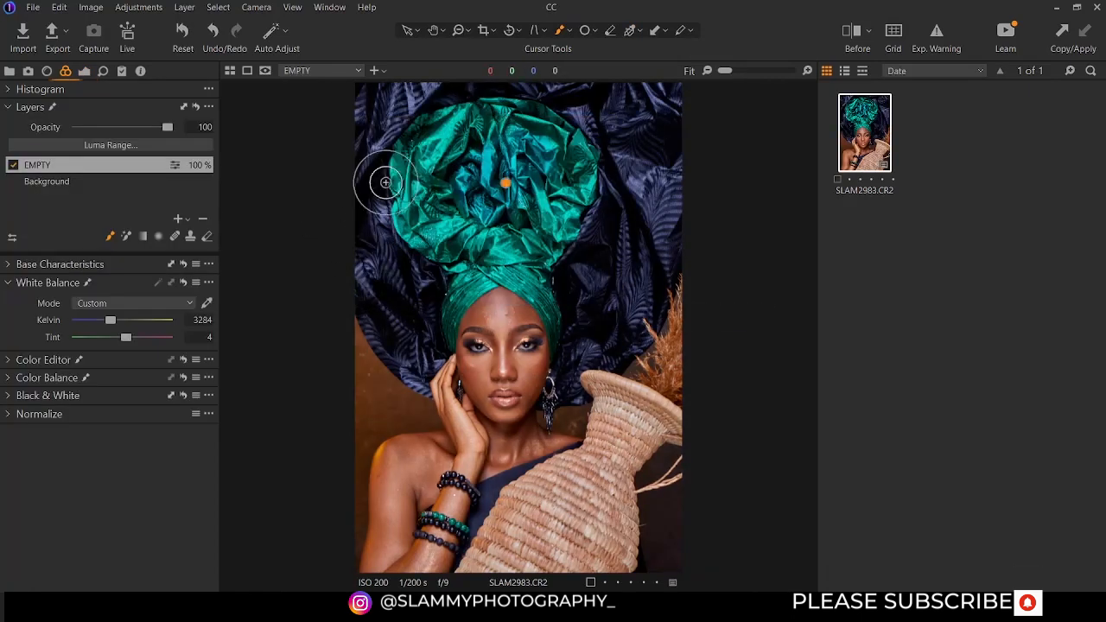
right_click(386, 182)
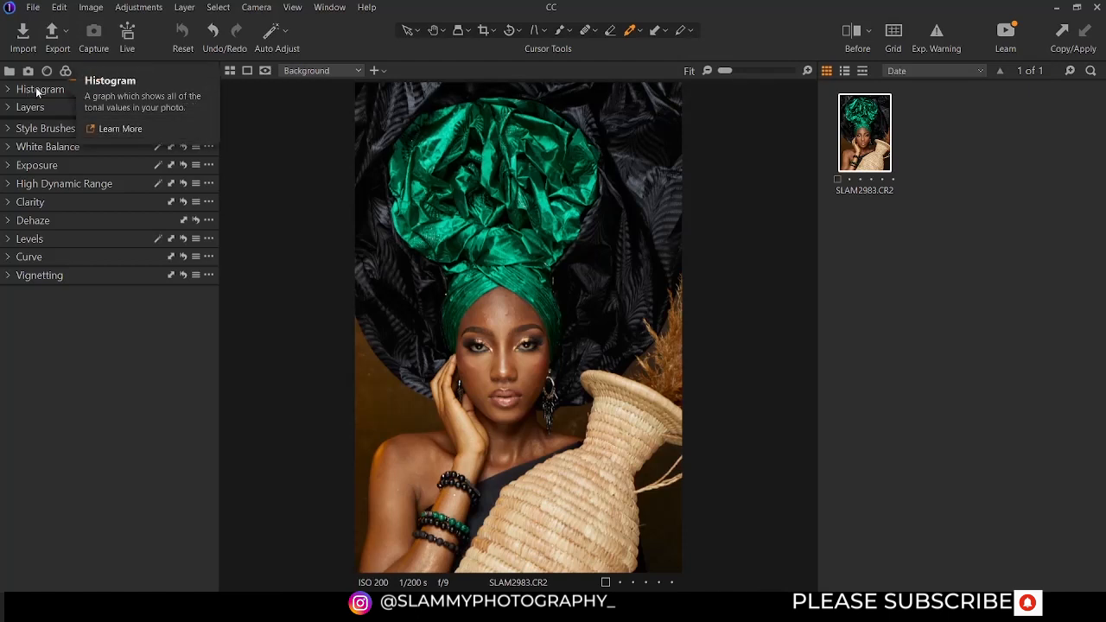
Expand the histogram to examine the photo's tonal distribution, and collapse it again
left_click(10, 89)
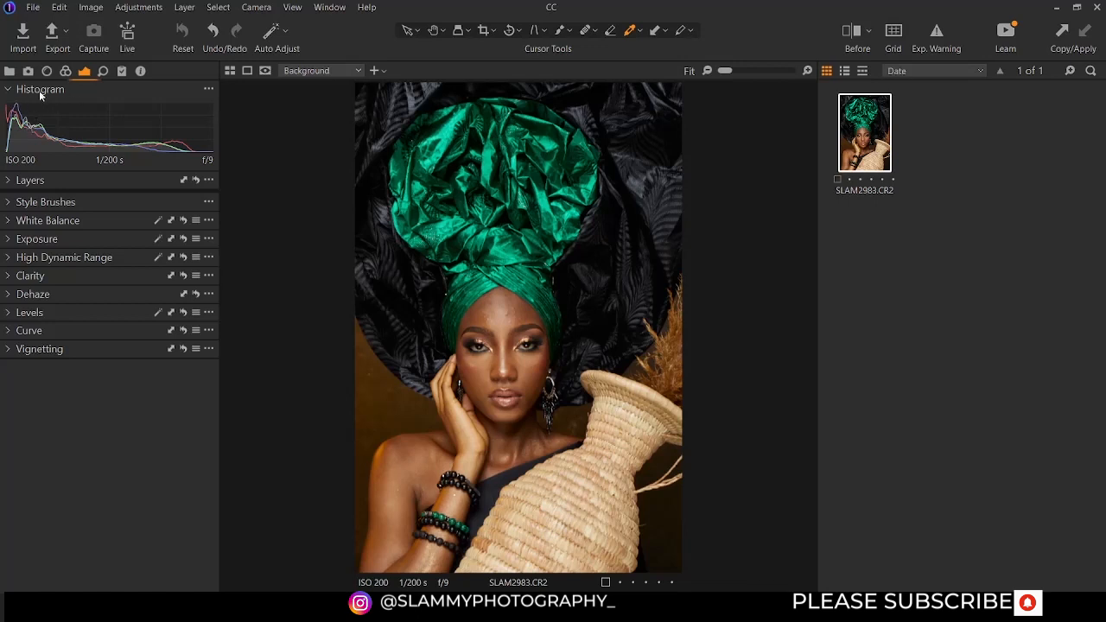
left_click(13, 91)
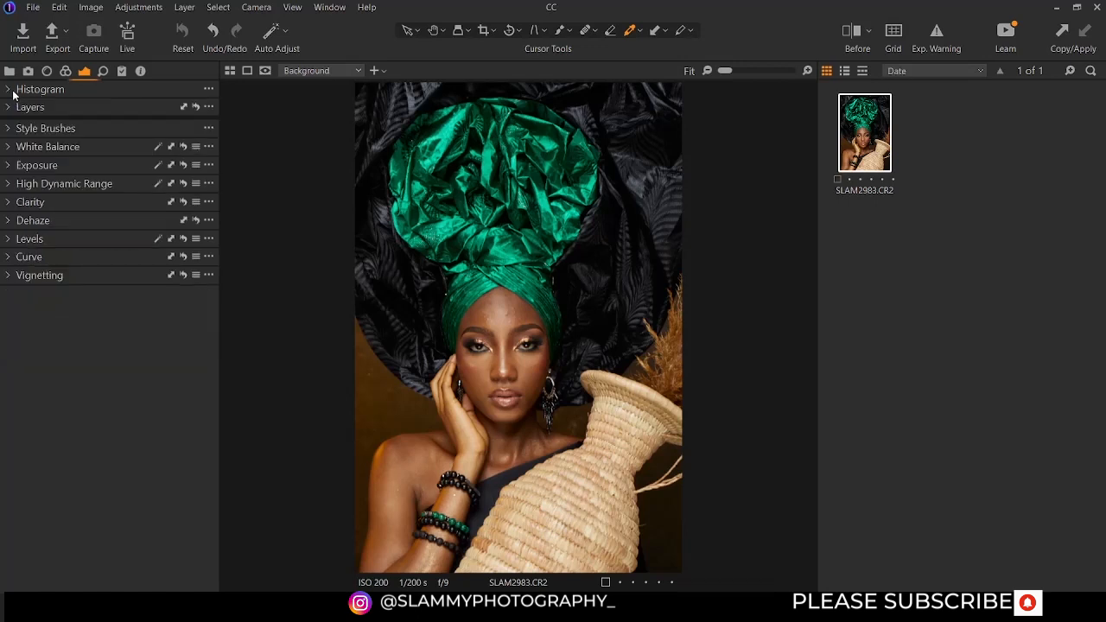
Try the automatic white balance adjustment on the portrait and reset it
left_click(46, 147)
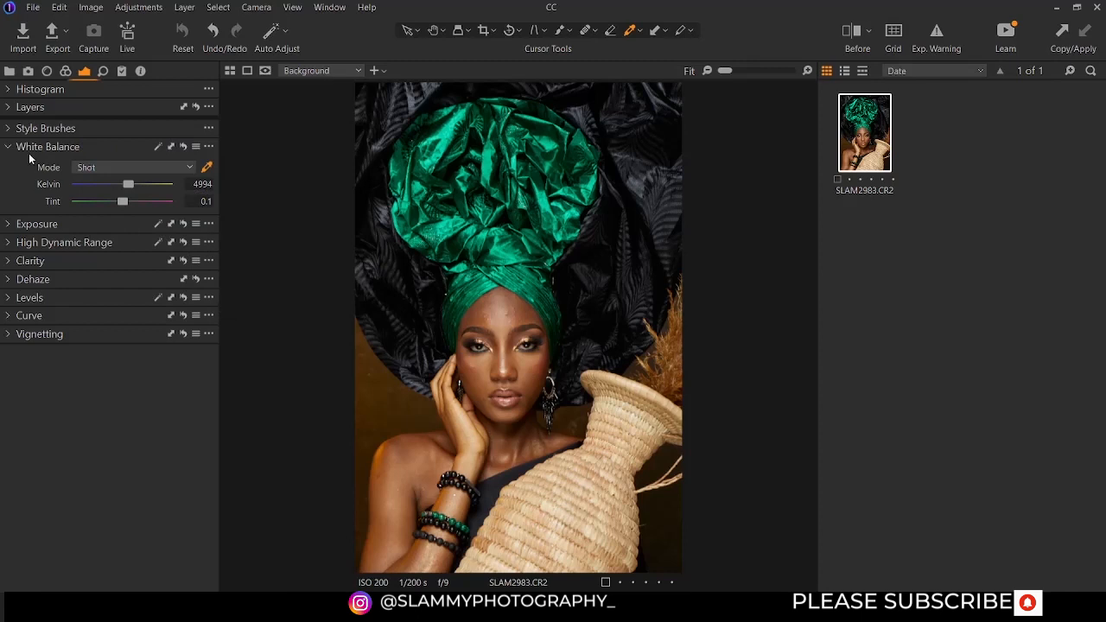
mouse_move(35, 156)
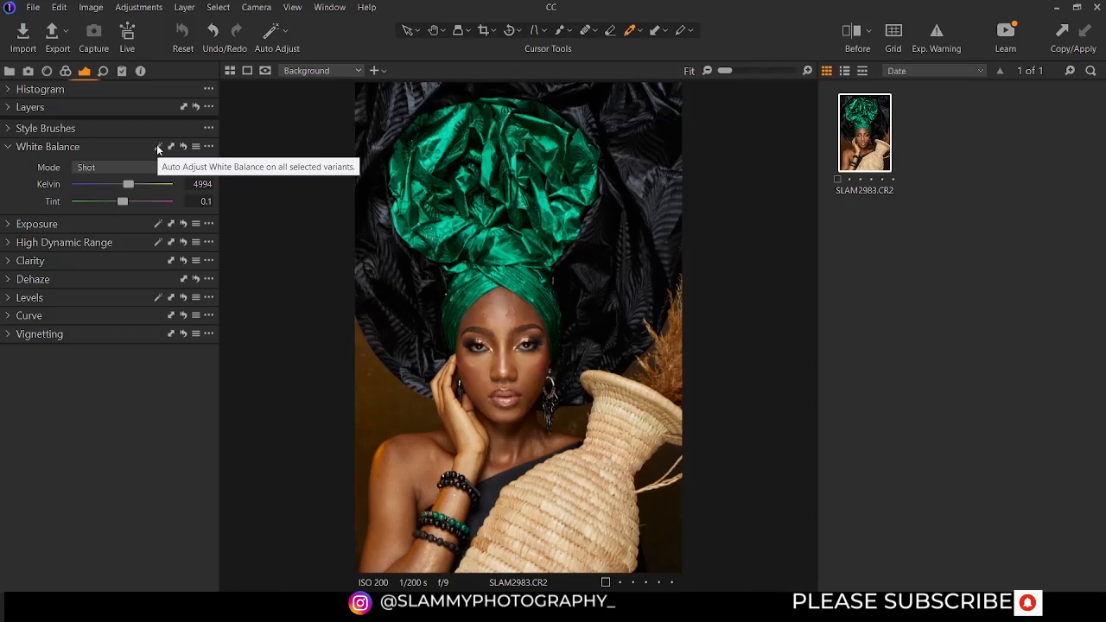
left_click(157, 149)
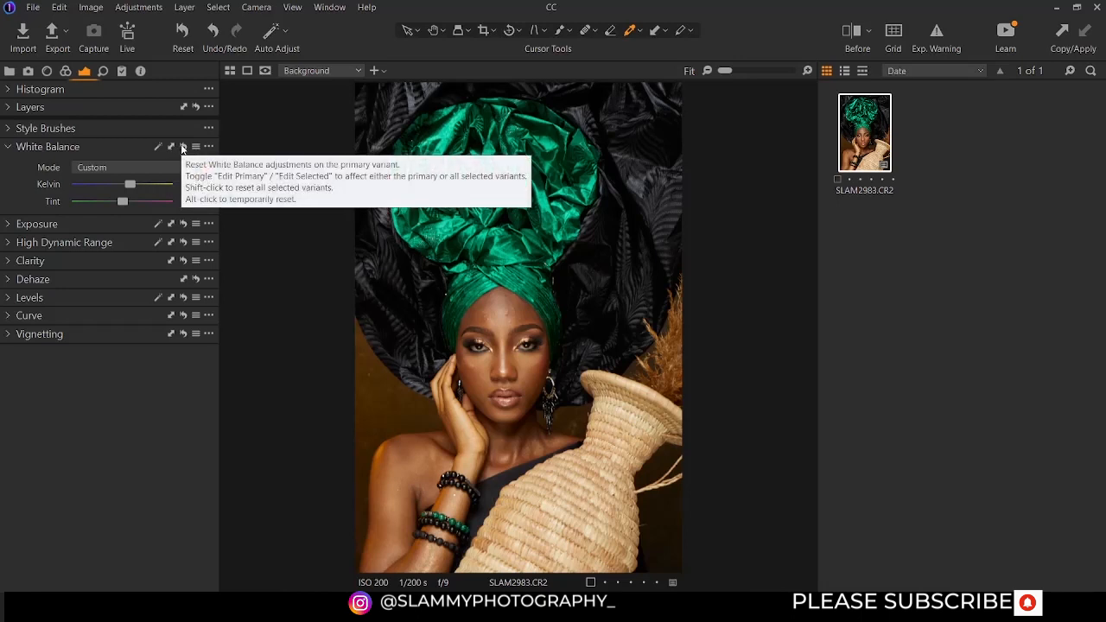
left_click(182, 148)
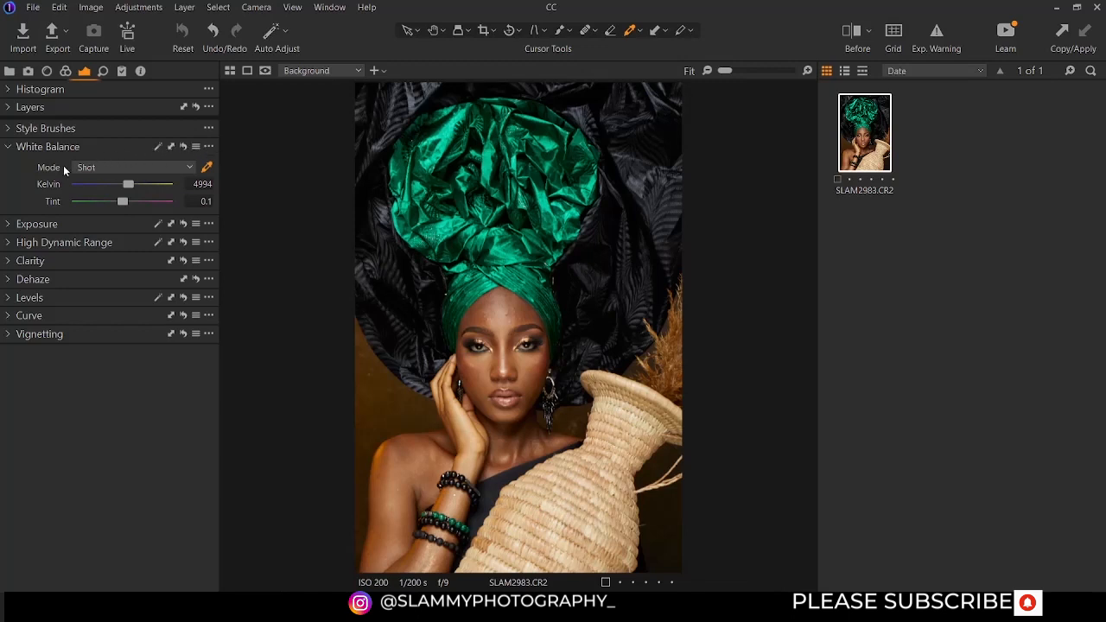
Try the Auto, Daylight and Shade white balance modes on the portrait and return to Shot
left_click(133, 168)
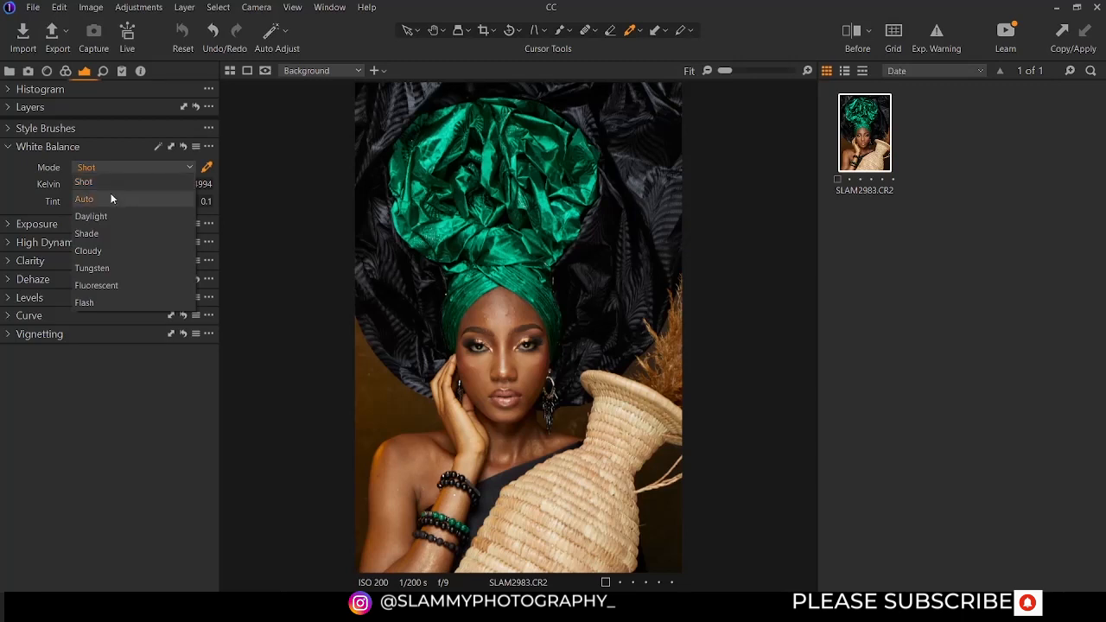
left_click(112, 199)
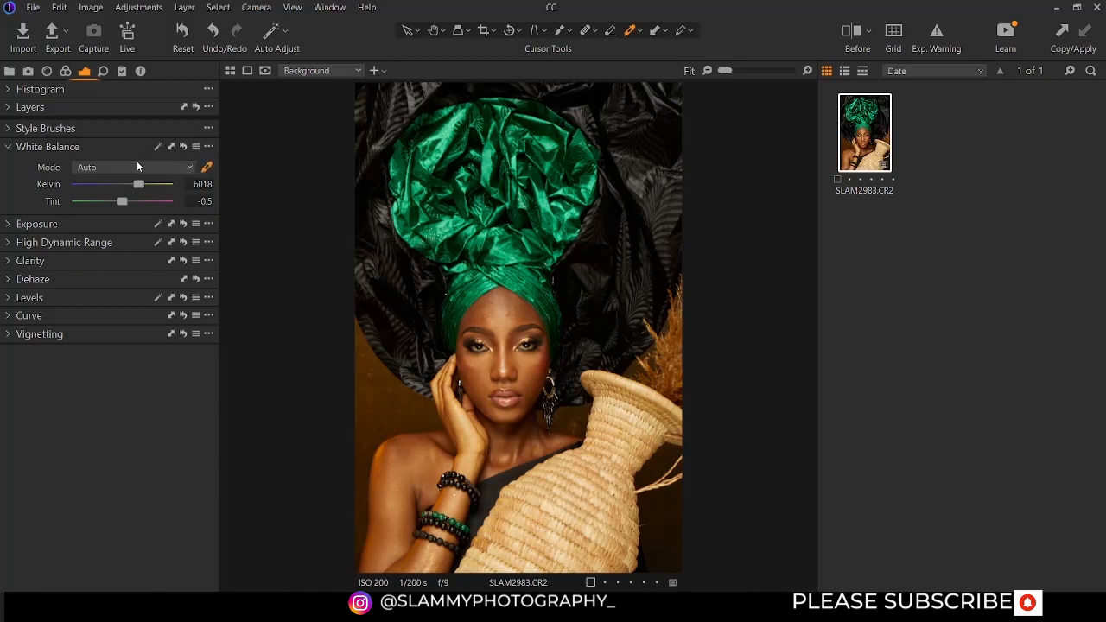
left_click(137, 167)
left_click(131, 213)
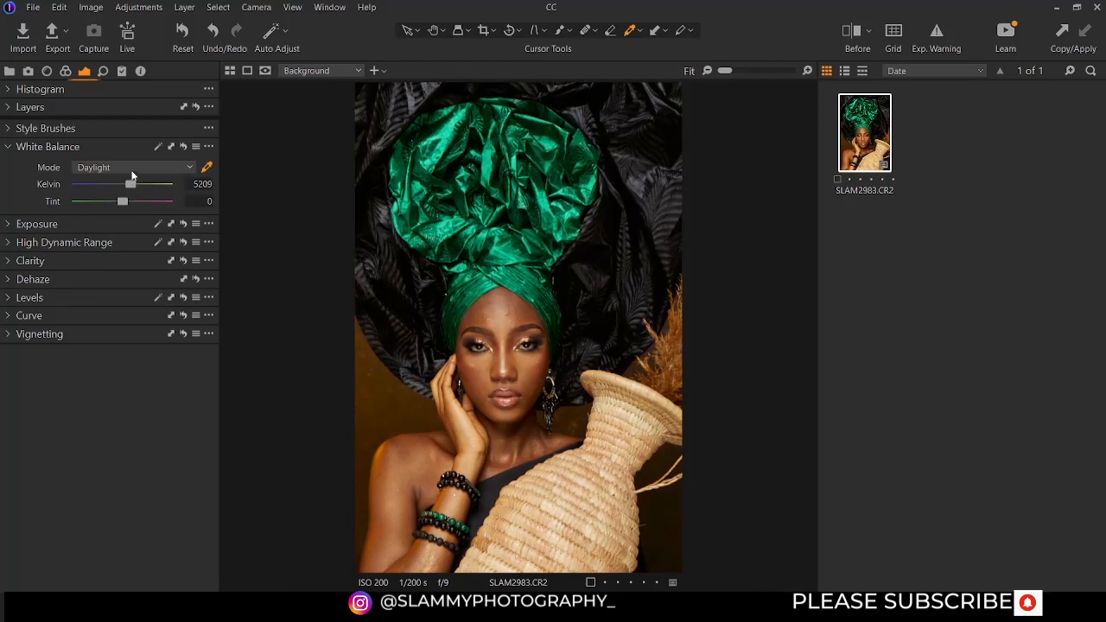
left_click(129, 168)
left_click(126, 234)
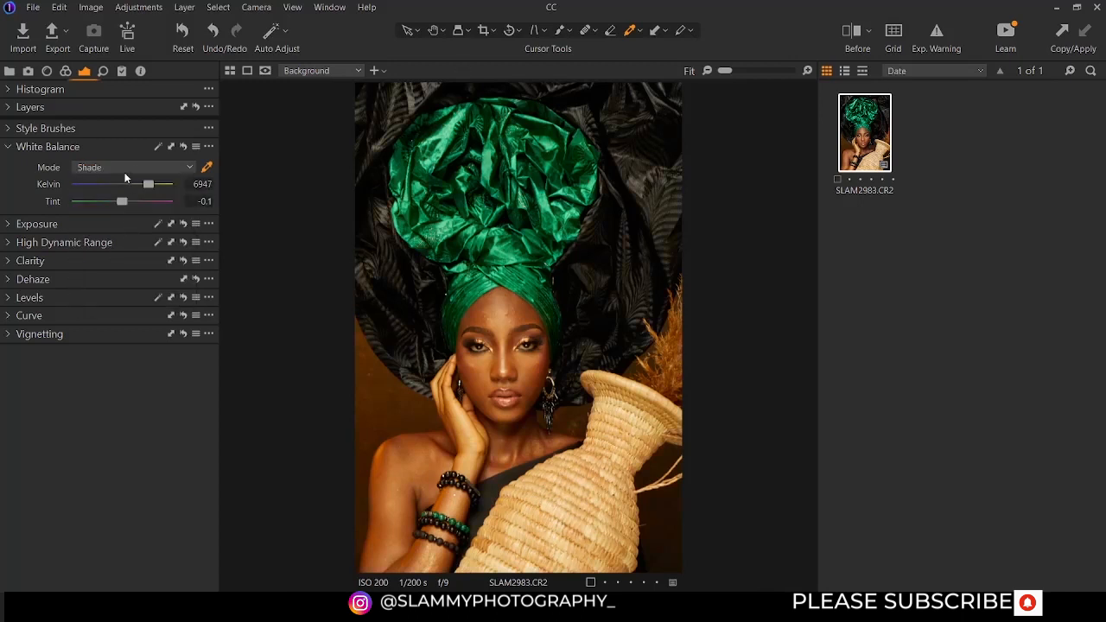
left_click(125, 169)
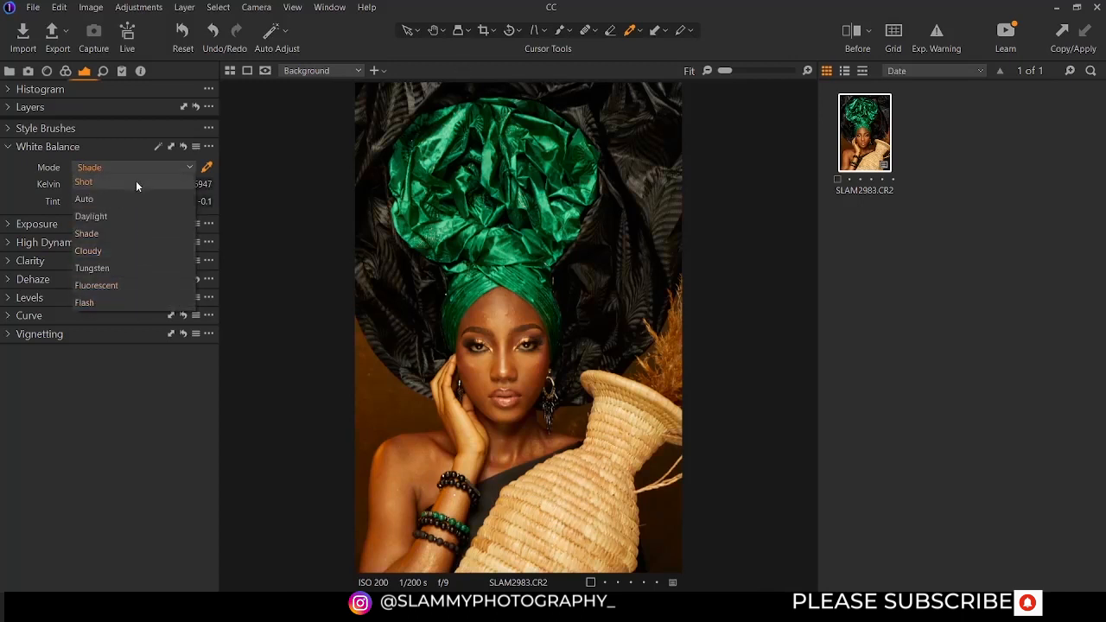
left_click(135, 181)
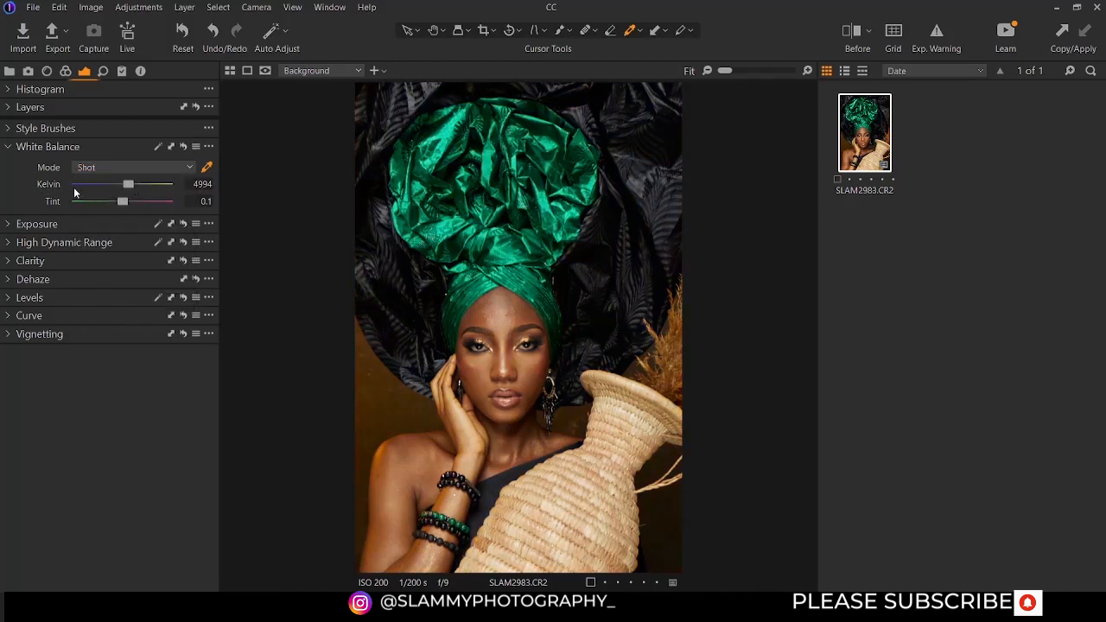
Try a cooler white balance on the portrait with Kelvin at 4333, experiment with the tint, and undo the last changes
mouse_move(127, 184)
left_mouse_down()
mouse_move(162, 188)
mouse_move(99, 184)
mouse_move(169, 195)
mouse_move(91, 197)
mouse_move(122, 199)
left_mouse_up()
mouse_move(122, 199)
left_mouse_down()
mouse_move(102, 197)
mouse_move(122, 198)
left_mouse_up()
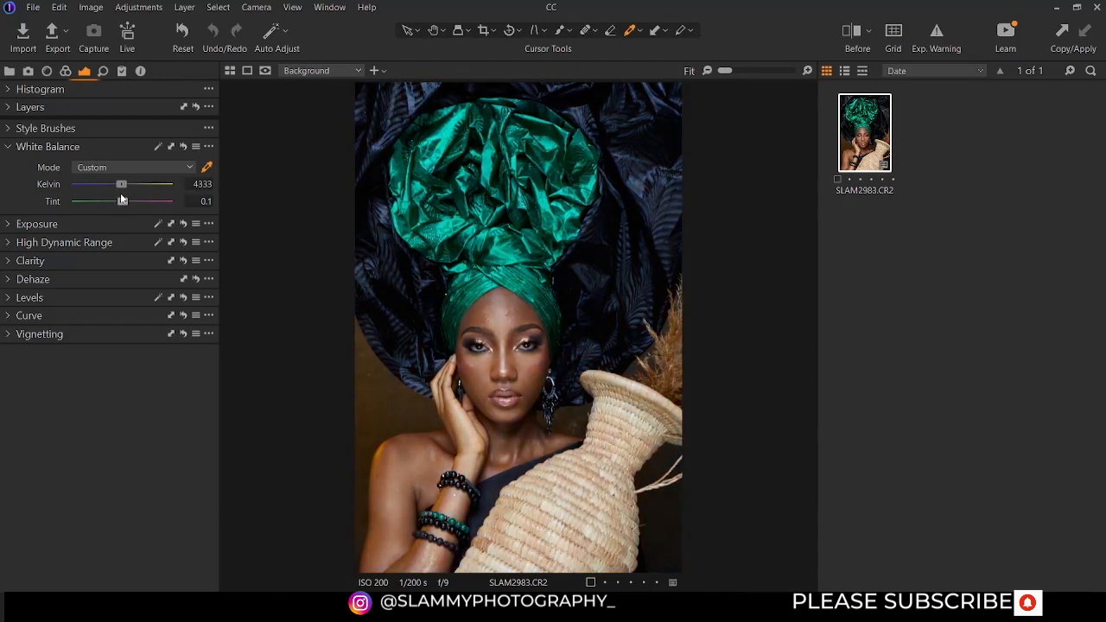
mouse_move(121, 198)
left_mouse_down()
mouse_move(146, 199)
mouse_move(122, 204)
mouse_move(127, 191)
left_mouse_up()
left_click_drag(122, 183, 119, 184)
mouse_move(122, 204)
left_mouse_down()
mouse_move(103, 206)
mouse_move(144, 205)
mouse_move(120, 205)
left_mouse_up()
mouse_move(120, 203)
left_mouse_down()
mouse_move(132, 205)
mouse_move(110, 206)
mouse_move(121, 206)
left_mouse_up()
key("ctrl+z")
type("4")
key("ctrl+z")
Sample the white balance from the white of the model's eye
left_click(200, 201)
left_click(206, 169)
left_click(533, 344)
Set the white balance temperature to 4000 Kelvin, try a tint of 0, undo the last change and collapse the white balance settings
left_click(191, 184)
type("4000")
key("Tab")
type("0")
key("ctrl+z")
left_click_drag(202, 202, 231, 206)
left_click(12, 149)
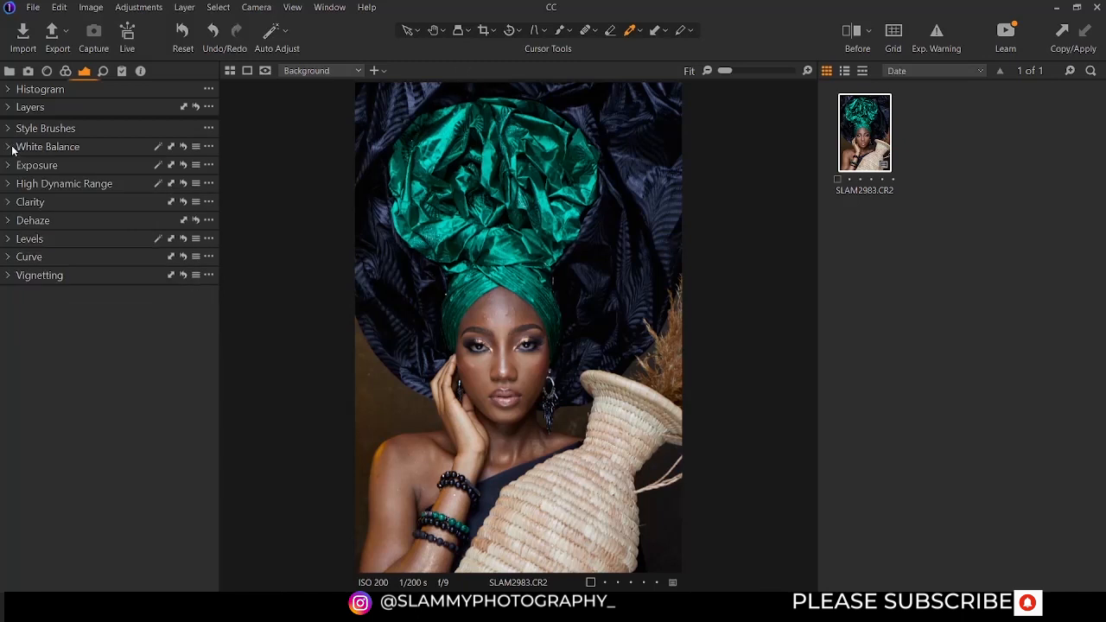
Raise the portrait's exposure to 0.41 with the histogram displayed as a reference
left_click(60, 167)
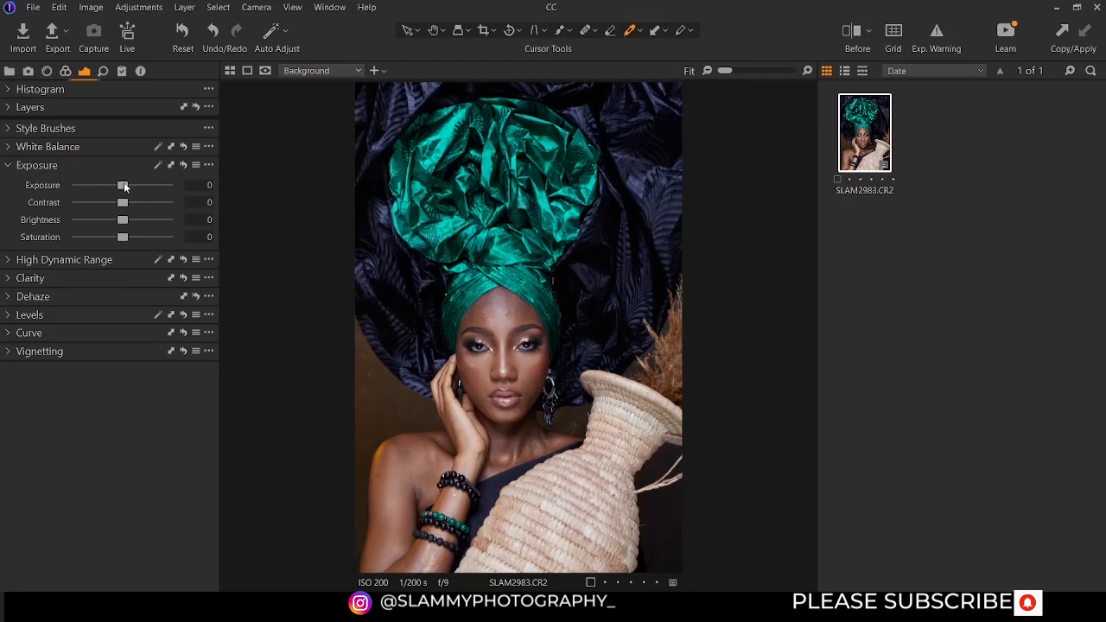
mouse_move(123, 186)
left_mouse_down()
mouse_move(147, 184)
mouse_move(109, 189)
mouse_move(124, 190)
left_mouse_up()
mouse_move(123, 190)
left_mouse_down()
mouse_move(115, 193)
mouse_move(128, 190)
left_mouse_up()
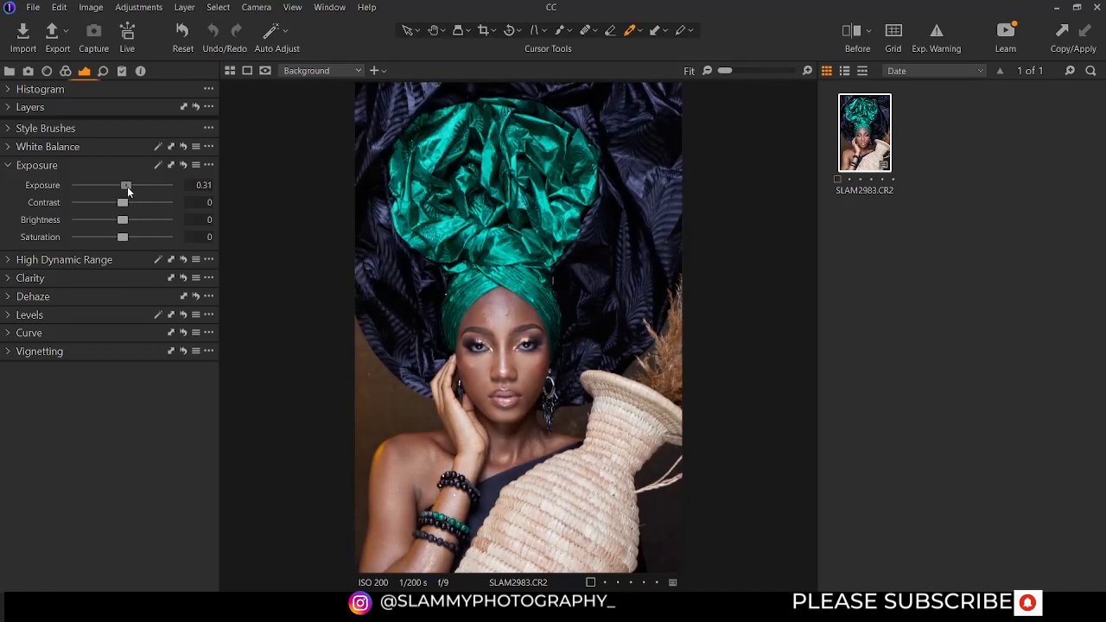
left_click(10, 91)
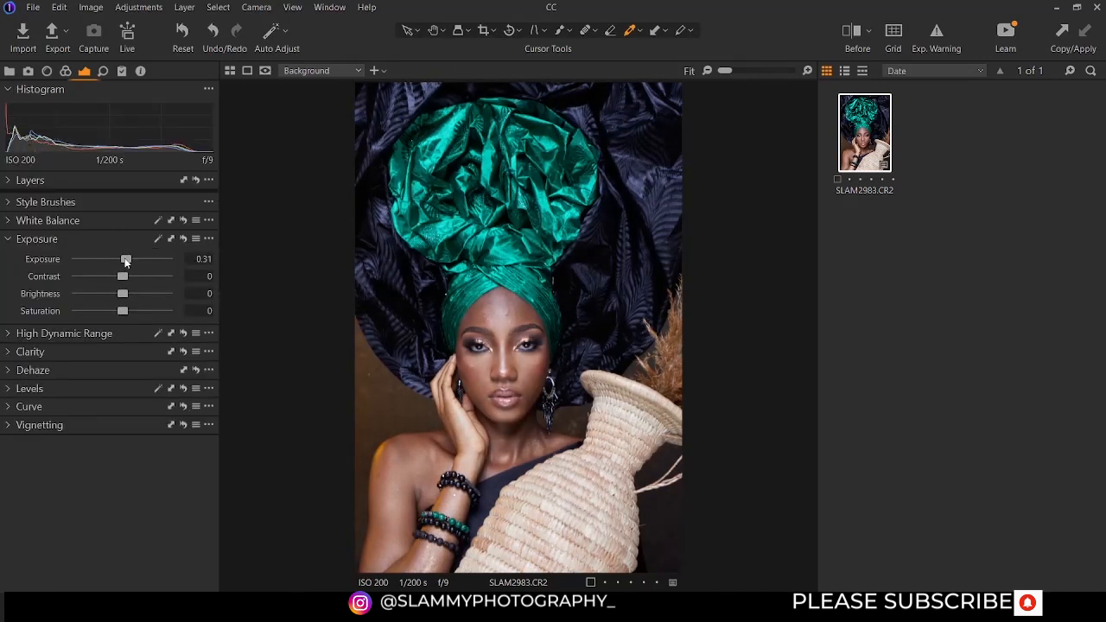
left_click_drag(126, 262, 123, 262)
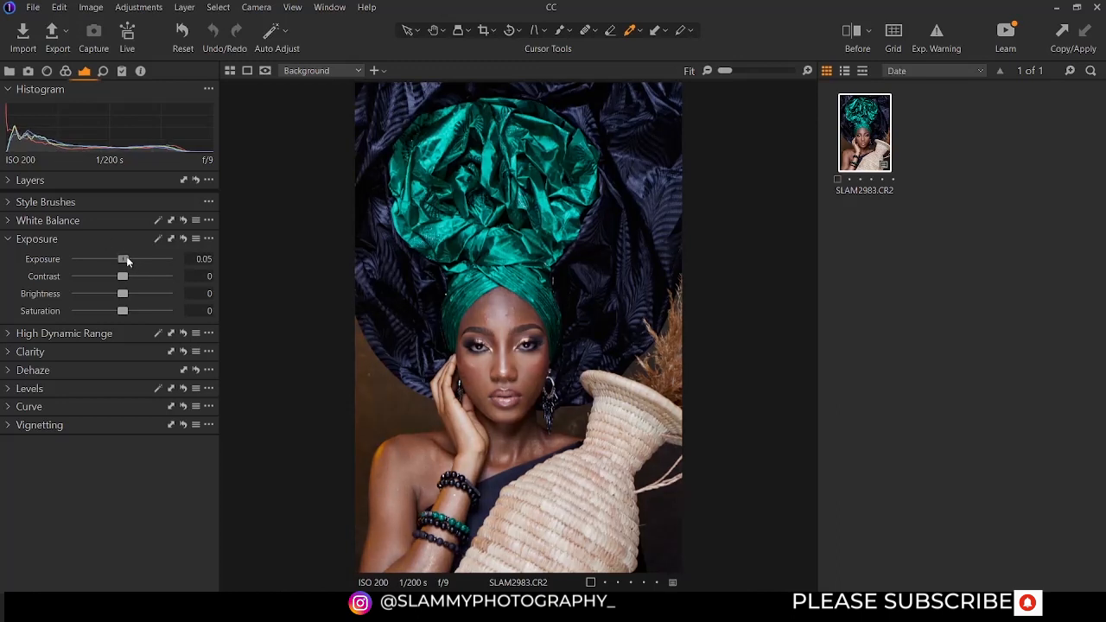
left_click_drag(125, 260, 131, 260)
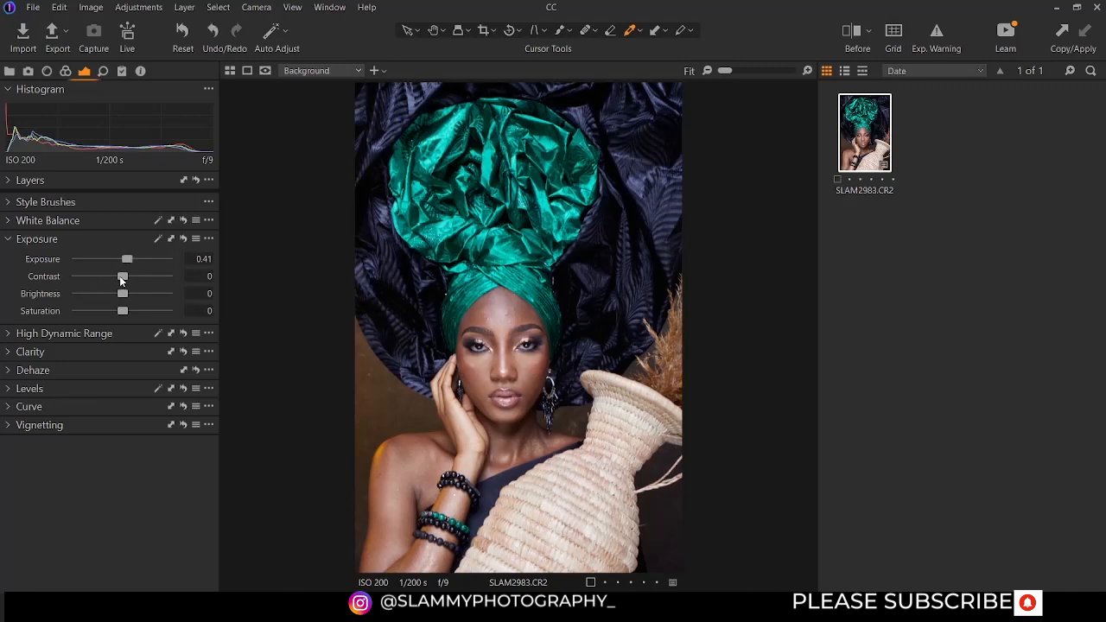
Test a contrast change on the portrait and set the brightness to -3
mouse_move(122, 279)
left_mouse_down()
mouse_move(139, 276)
mouse_move(93, 279)
mouse_move(125, 280)
left_mouse_up()
mouse_move(124, 297)
left_mouse_down()
mouse_move(152, 296)
mouse_move(82, 309)
mouse_move(122, 299)
left_mouse_up()
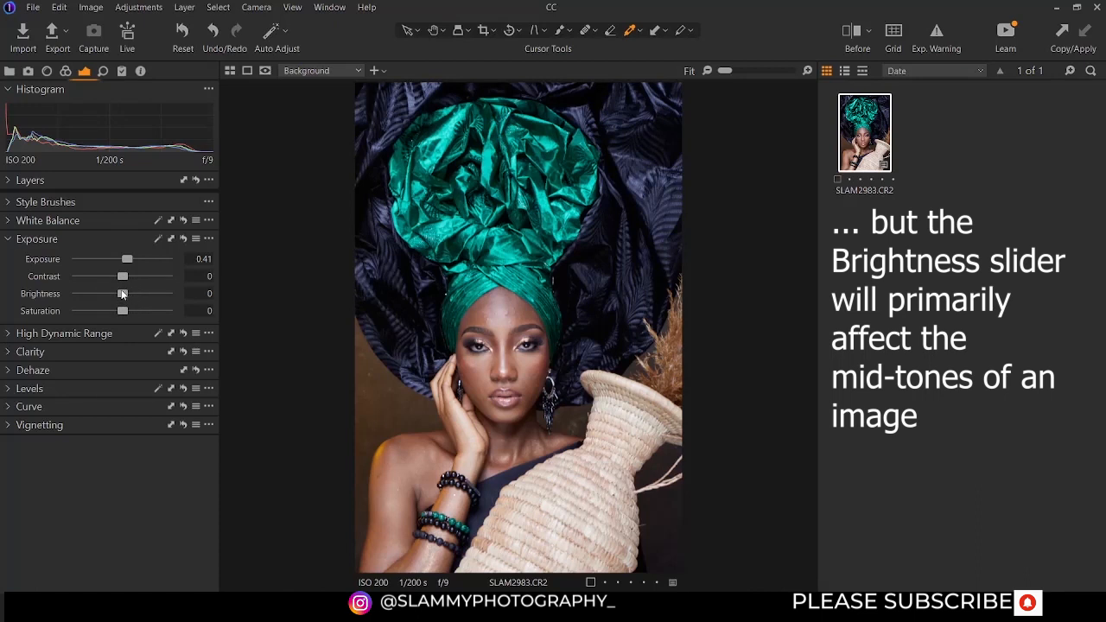
left_click_drag(122, 295, 119, 296)
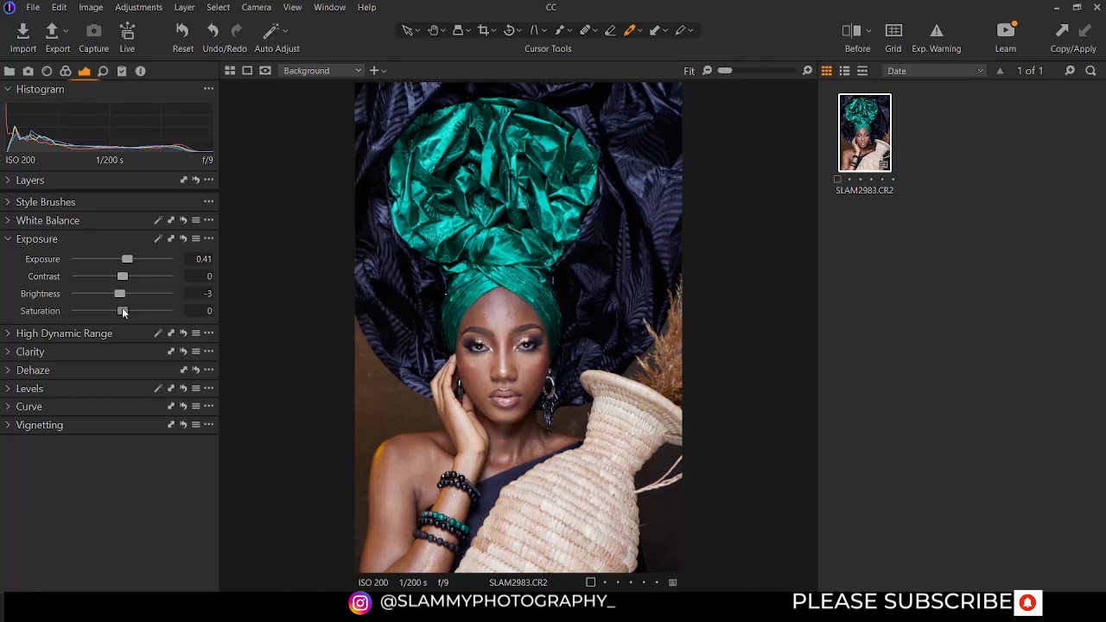
Test the saturation at 100, set it to 10, and collapse the exposure settings
left_click_drag(123, 313, 165, 311)
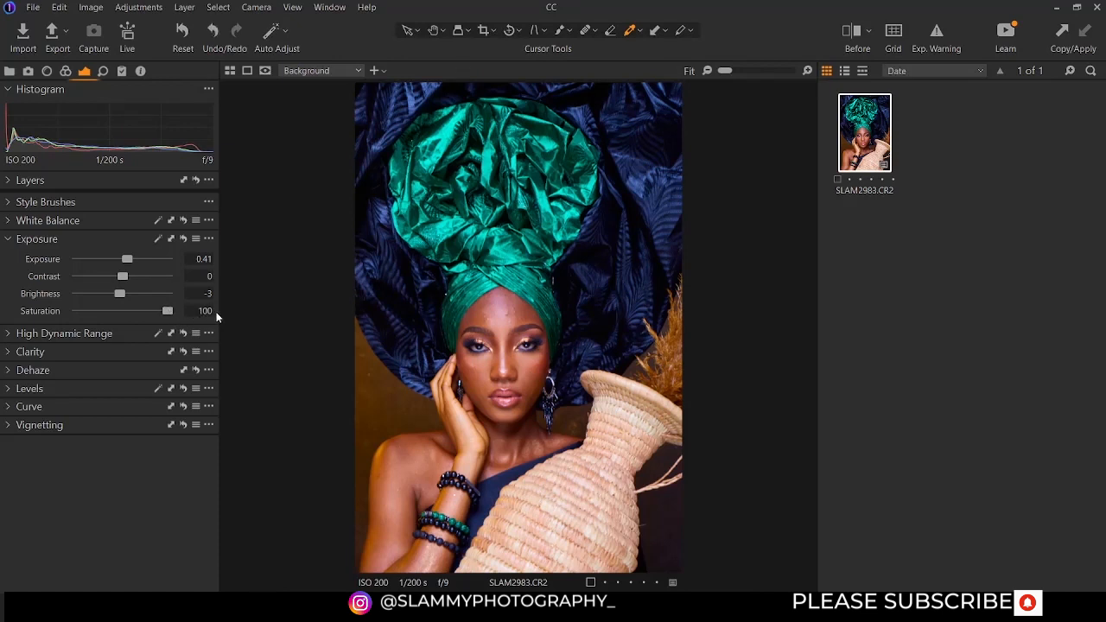
left_click_drag(170, 316, 124, 319)
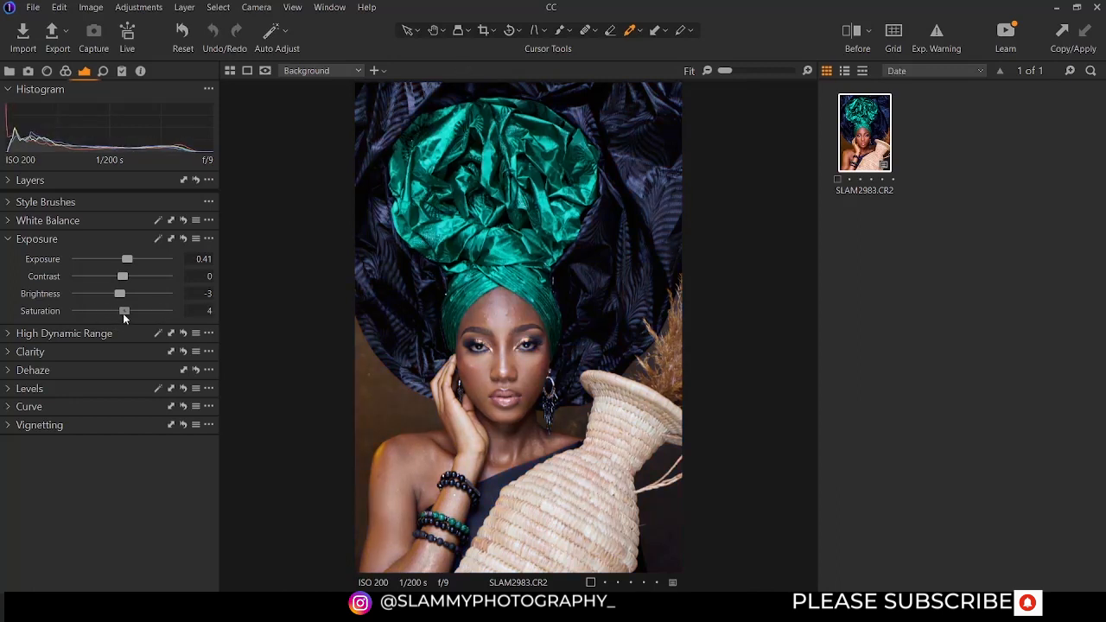
mouse_move(124, 313)
left_mouse_down()
mouse_move(136, 310)
mouse_move(102, 327)
mouse_move(128, 315)
left_mouse_up()
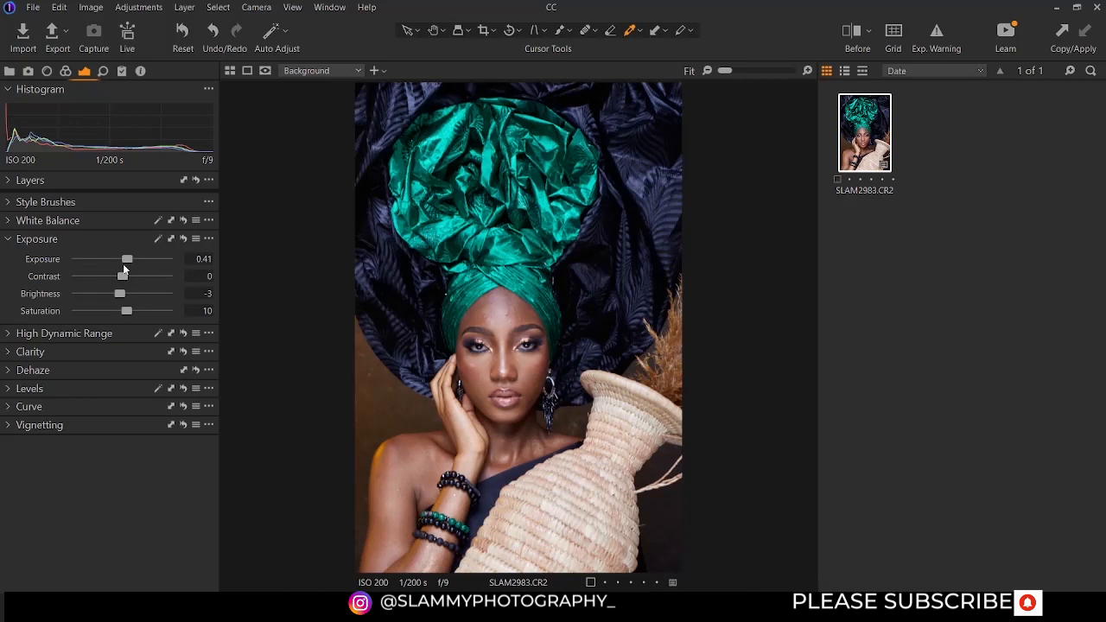
left_click(8, 240)
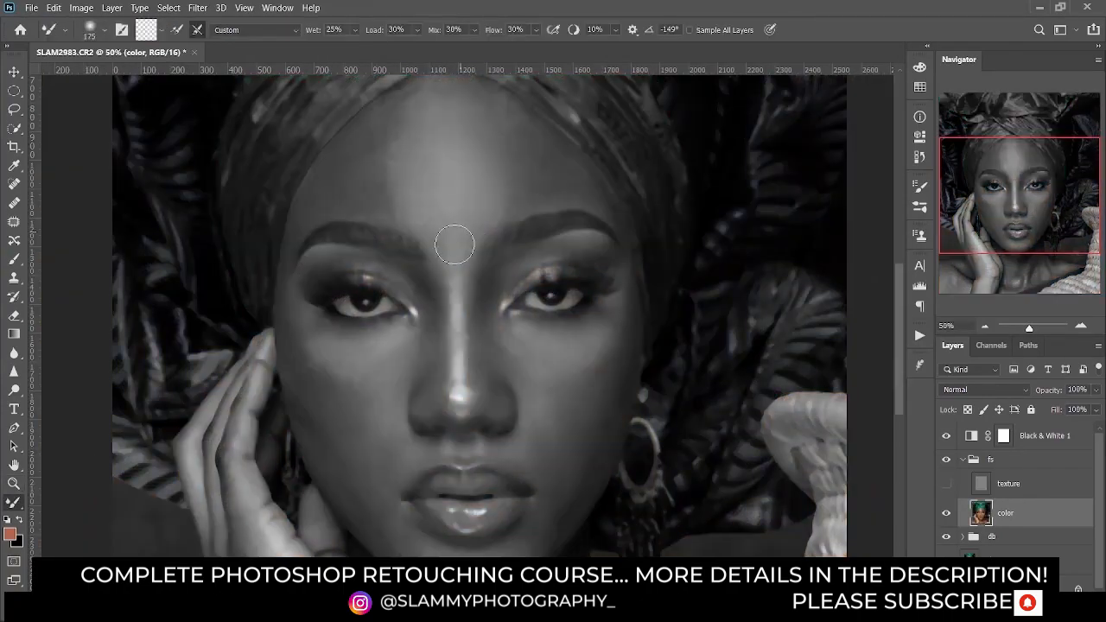
In Photoshop, zoom in on the face and reduce the Mixer Brush size for smoothing the skin on the color layer
scroll(454, 245, "up", 2)
key("bracketleft")
key("bracketleft")
key("bracketleft")
key("bracketleft")
key("bracketleft")
key("bracketleft")
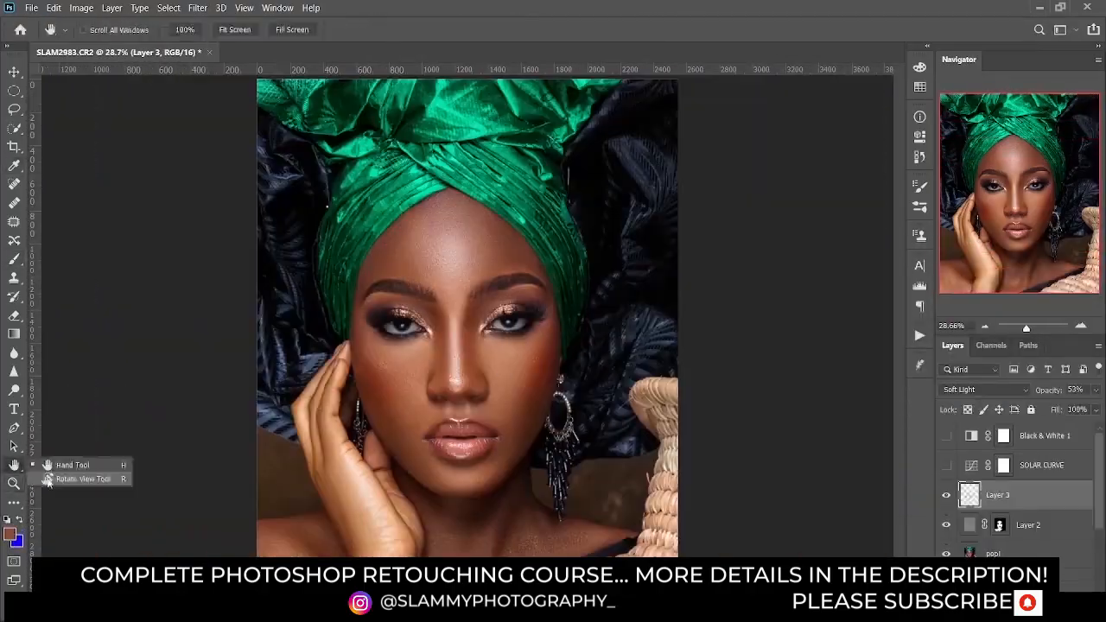
In the Save for Web settings, embed the color profile in the JPEG and set the resampling quality to Bicubic Sharper
left_click(227, 87)
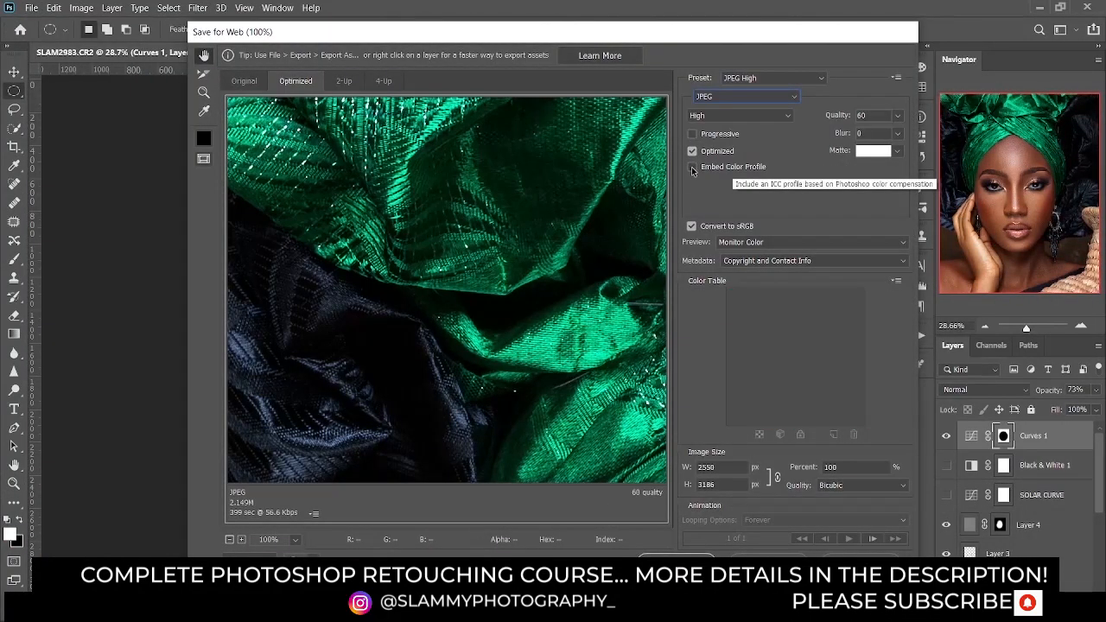
left_click(692, 168)
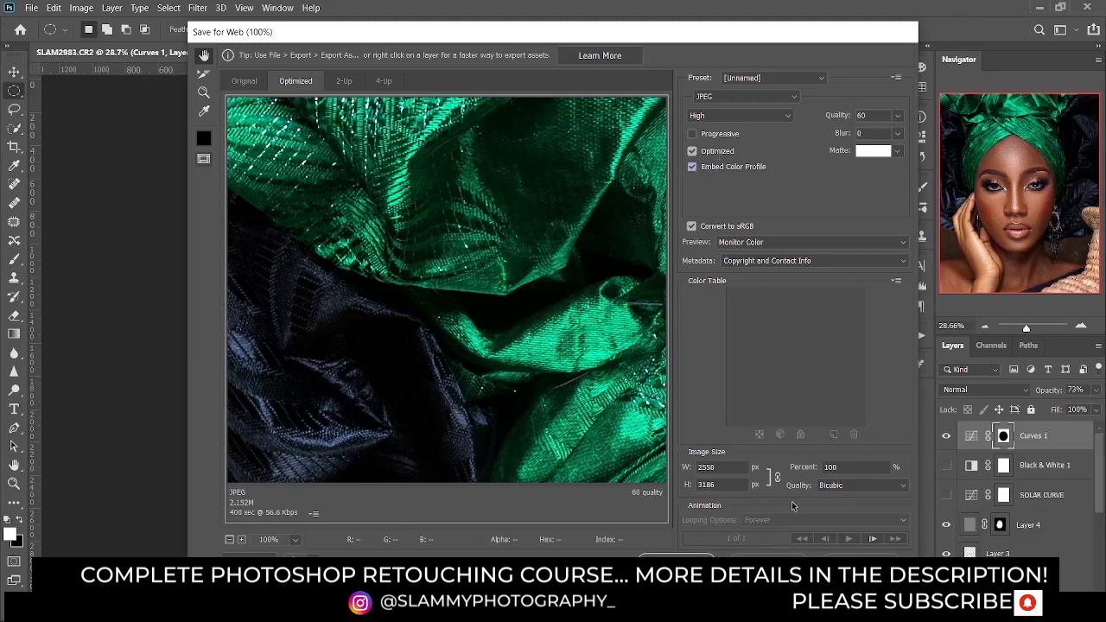
left_click(832, 487)
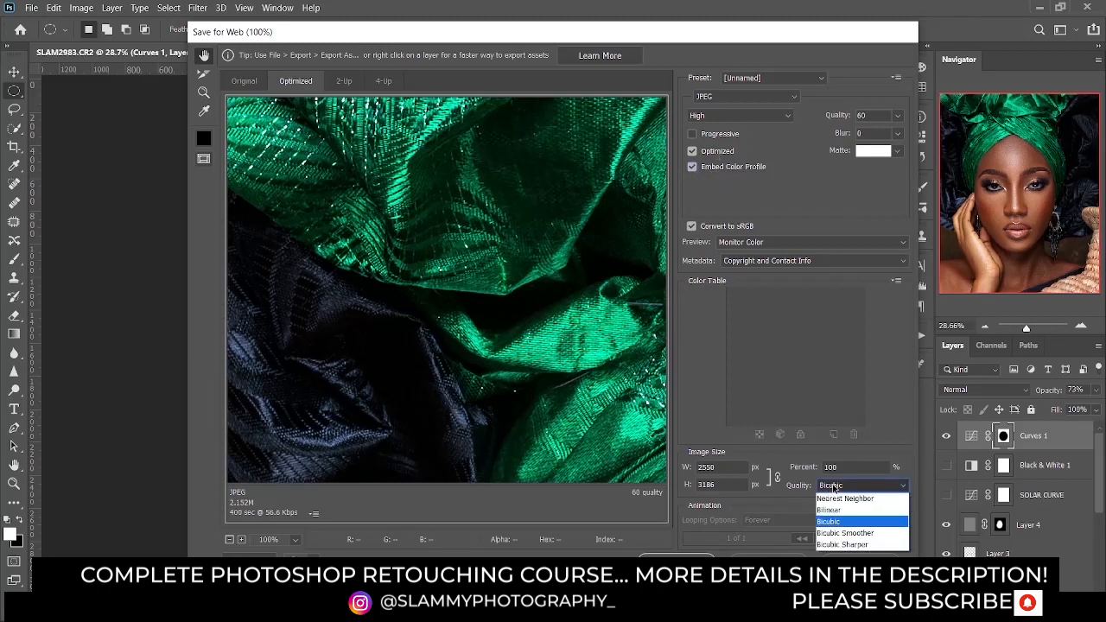
left_click(837, 545)
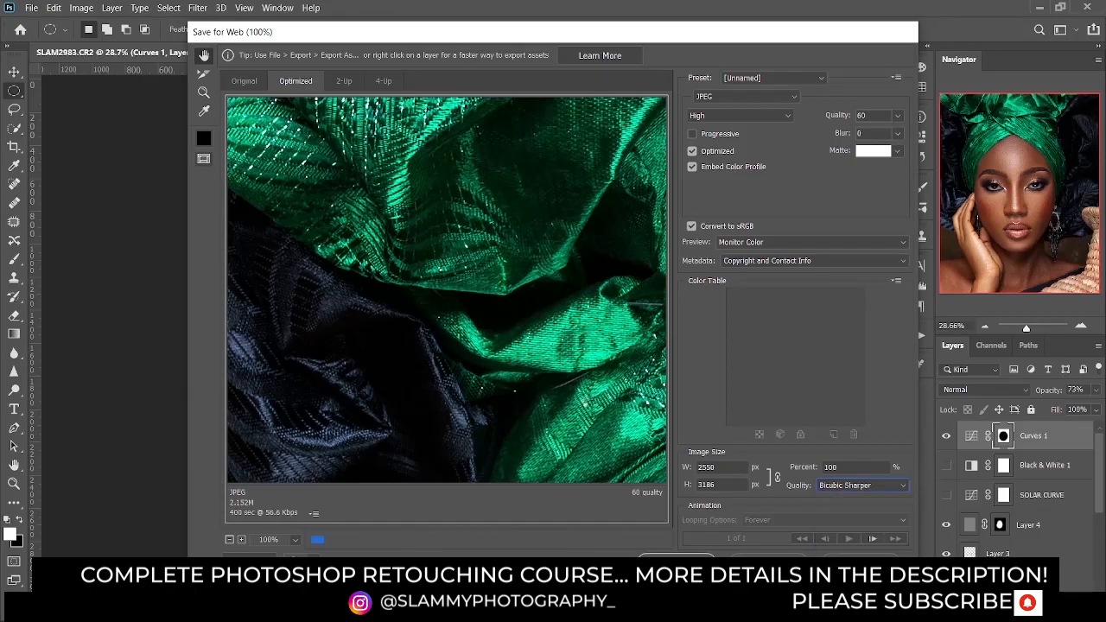
Examine the eyes, nose and forehead skin texture in the optimized JPEG preview
left_click_drag(586, 400, 412, 102)
left_click_drag(426, 347, 188, 225)
left_click_drag(477, 218, 469, 481)
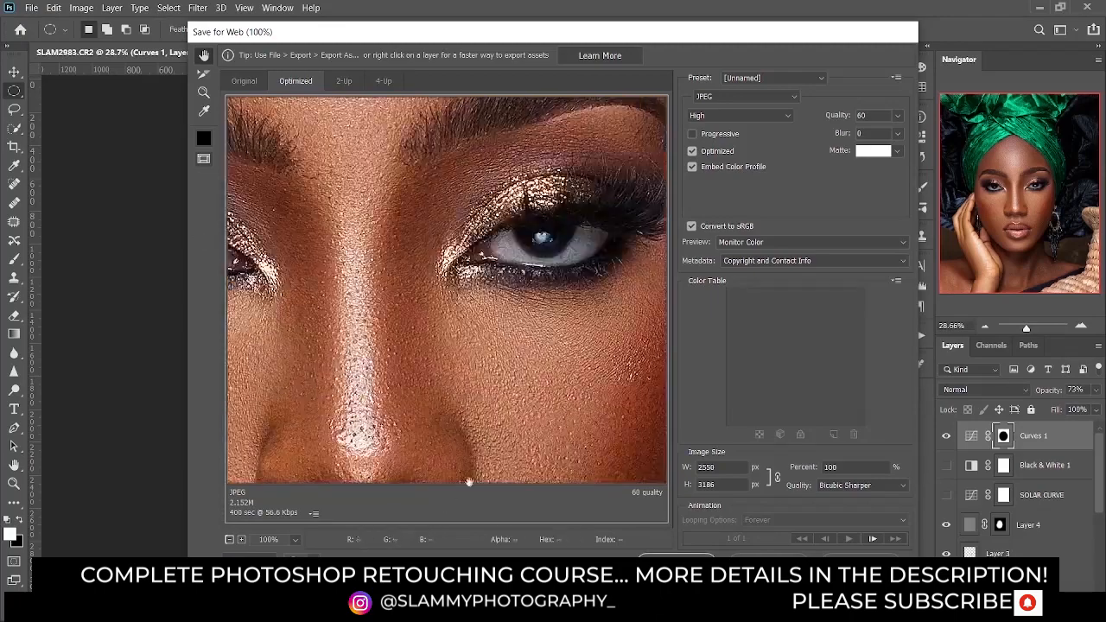
left_click_drag(434, 315, 618, 339)
left_click_drag(424, 303, 468, 339)
left_click_drag(391, 308, 469, 382)
left_click_drag(415, 289, 501, 375)
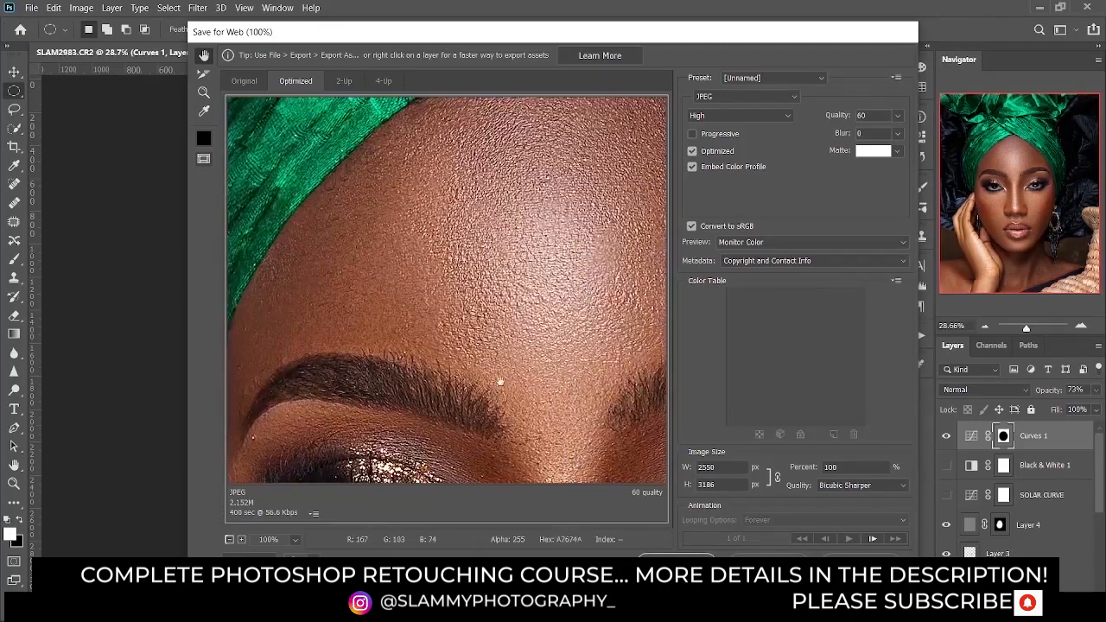
Save the optimized JPEG as SLAM2983 in the Documents folder, using the Images Only format and Default Settings
left_click_drag(617, 458, 395, 334)
left_click_drag(396, 394, 455, 166)
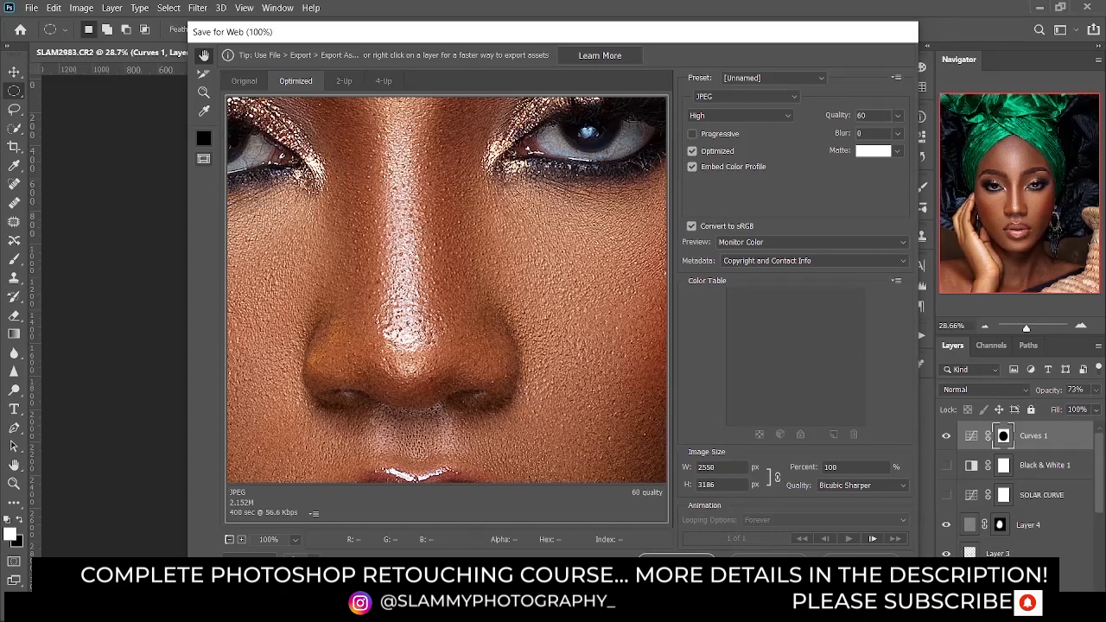
left_click(677, 561)
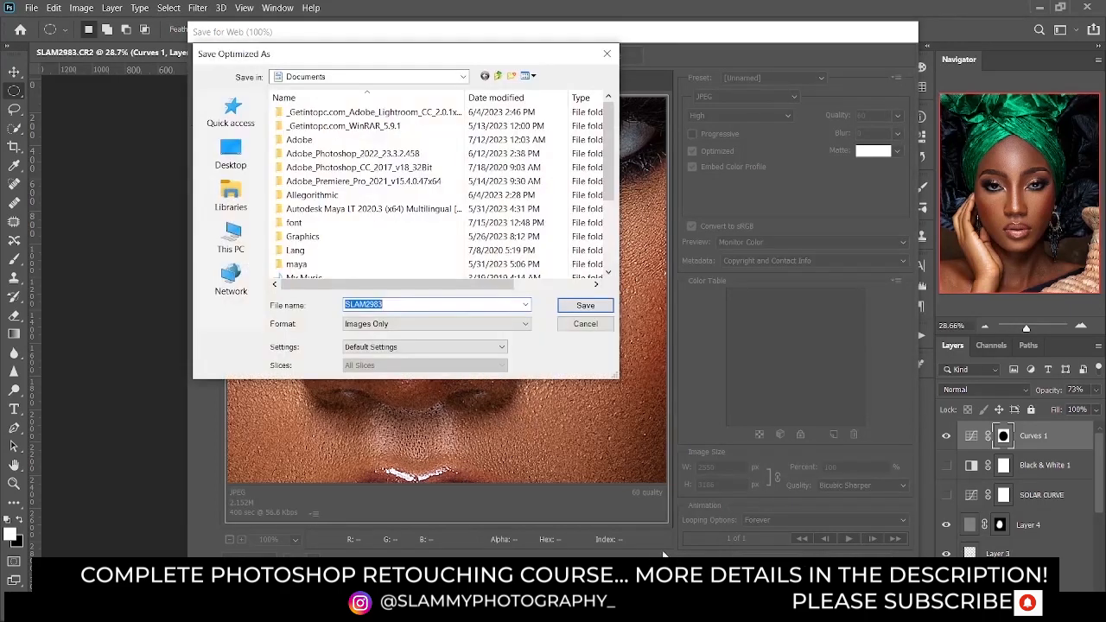
scroll(399, 249, "down", 3)
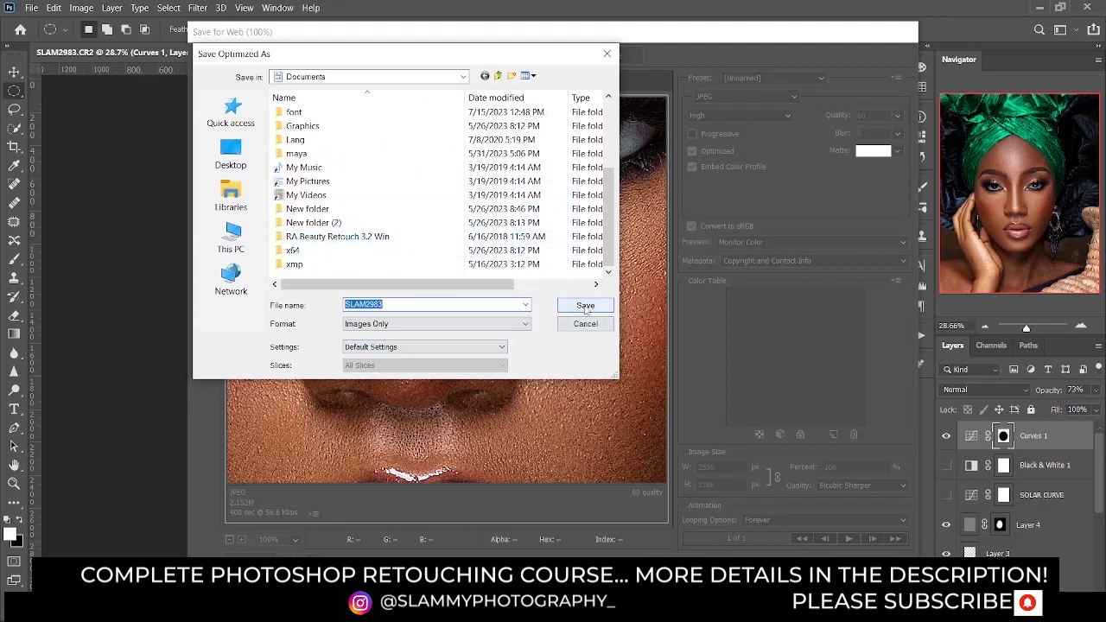
left_click(583, 304)
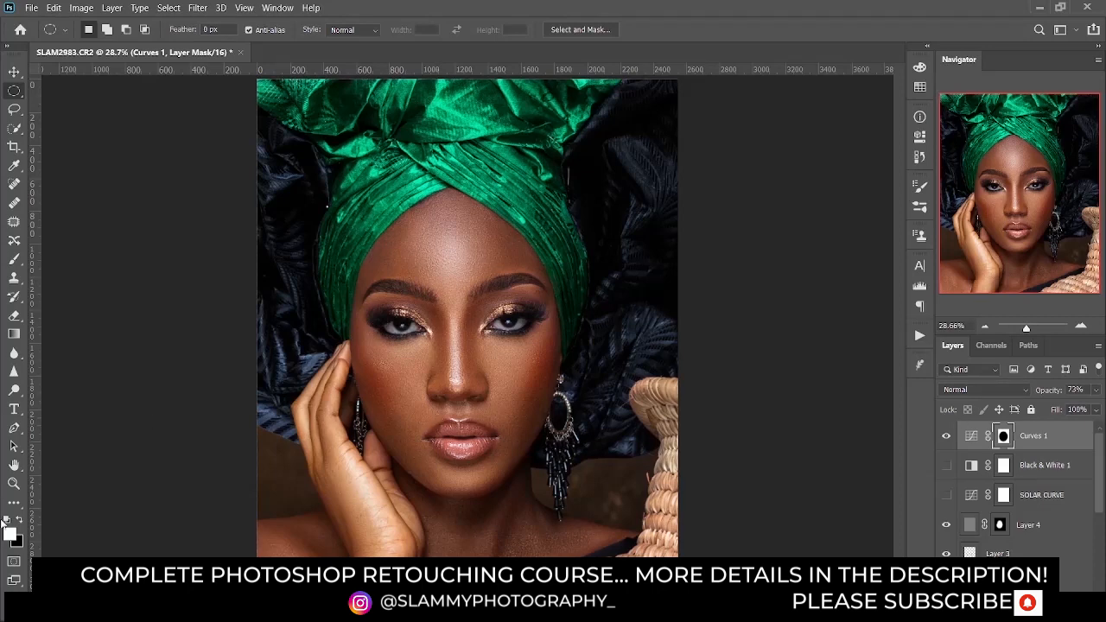
Examine the retouched skin on the forehead, around the eyes, nose, cheeks and lips up close, and return to the full portrait
left_click(15, 484)
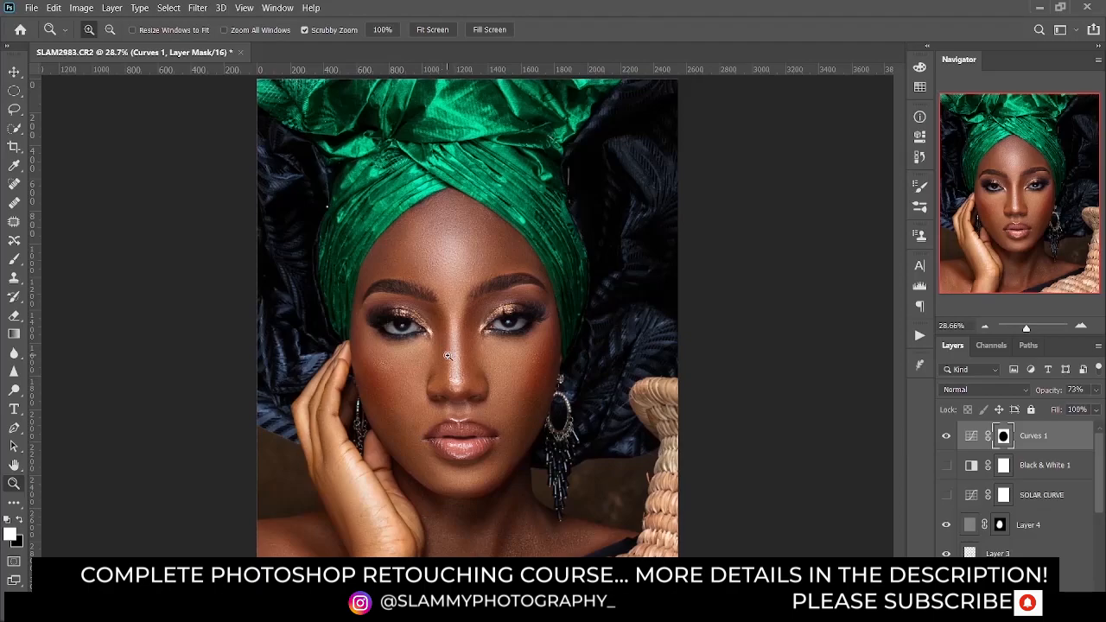
left_click_drag(445, 338, 446, 317)
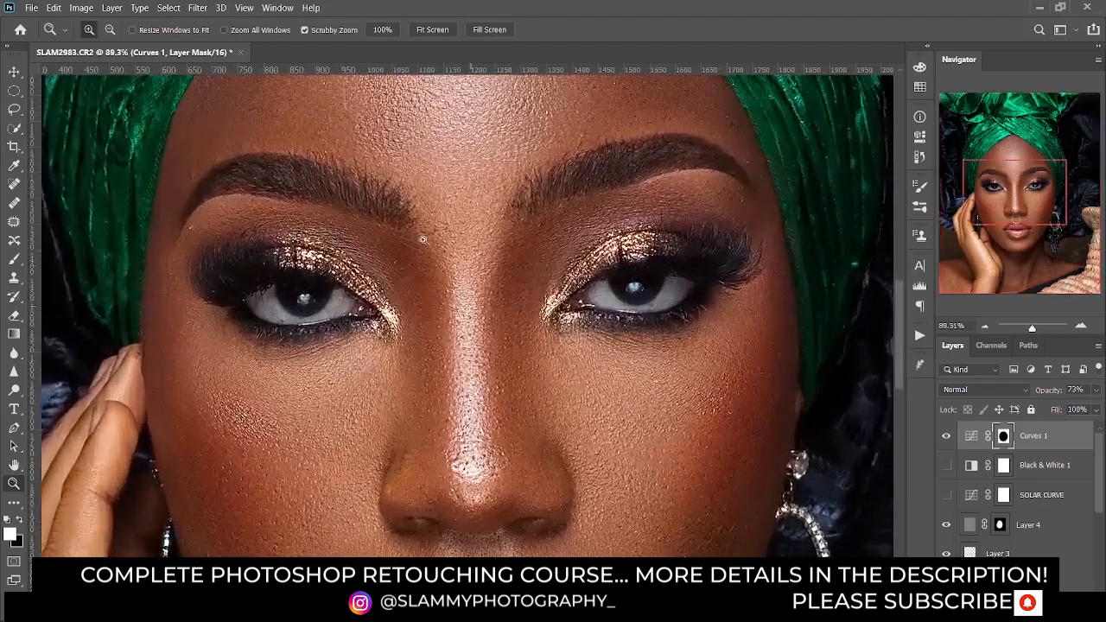
scroll(447, 316, "up", 5)
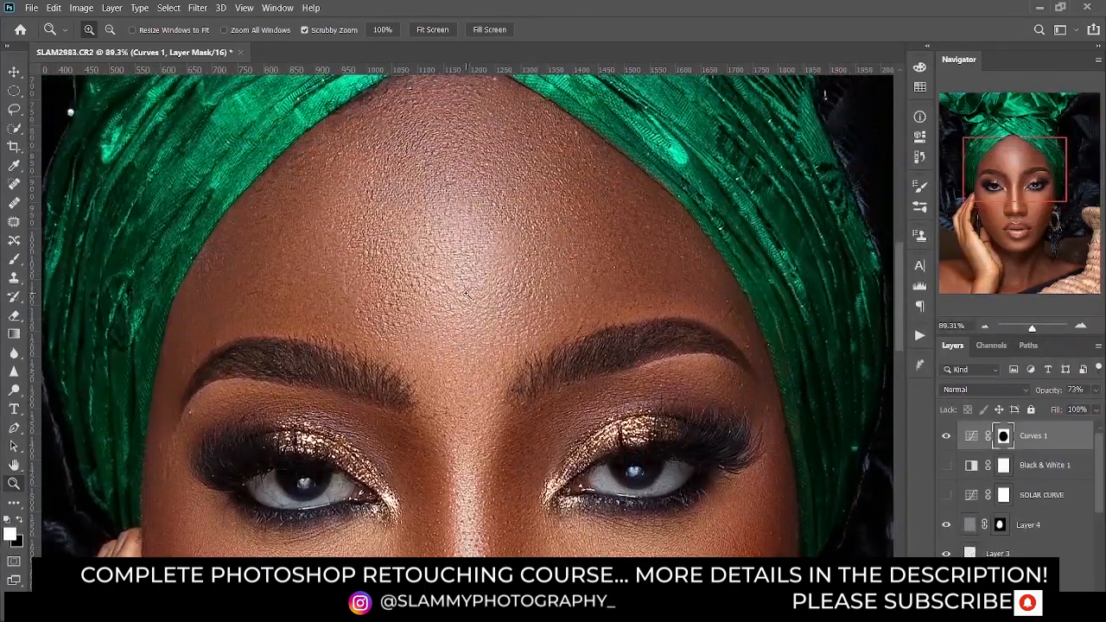
scroll(467, 300, "down", 6)
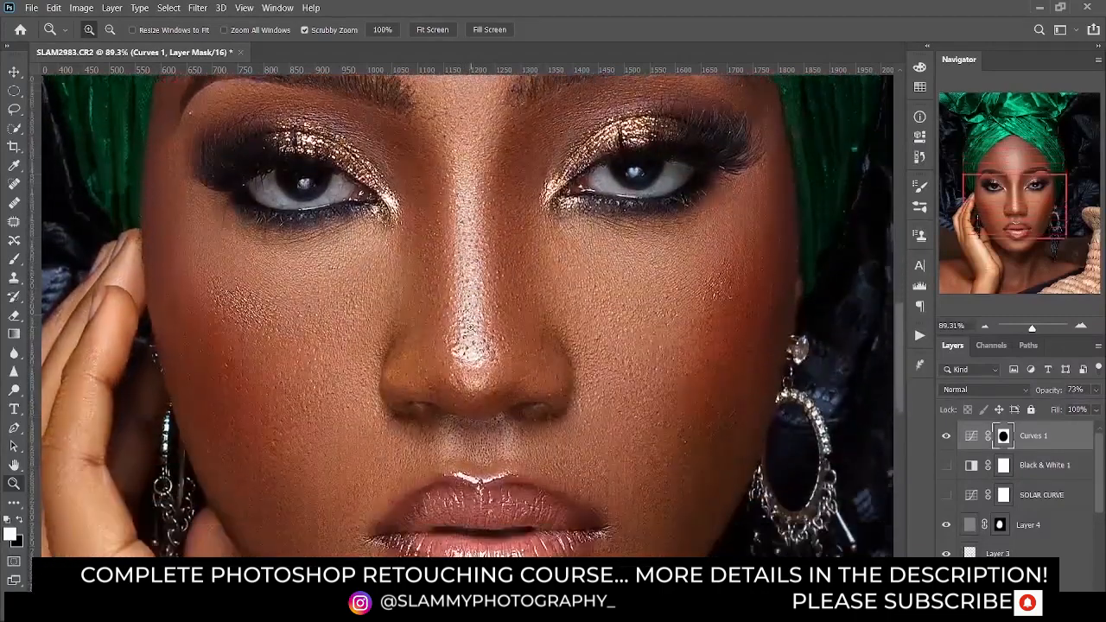
scroll(455, 175, "down", 3)
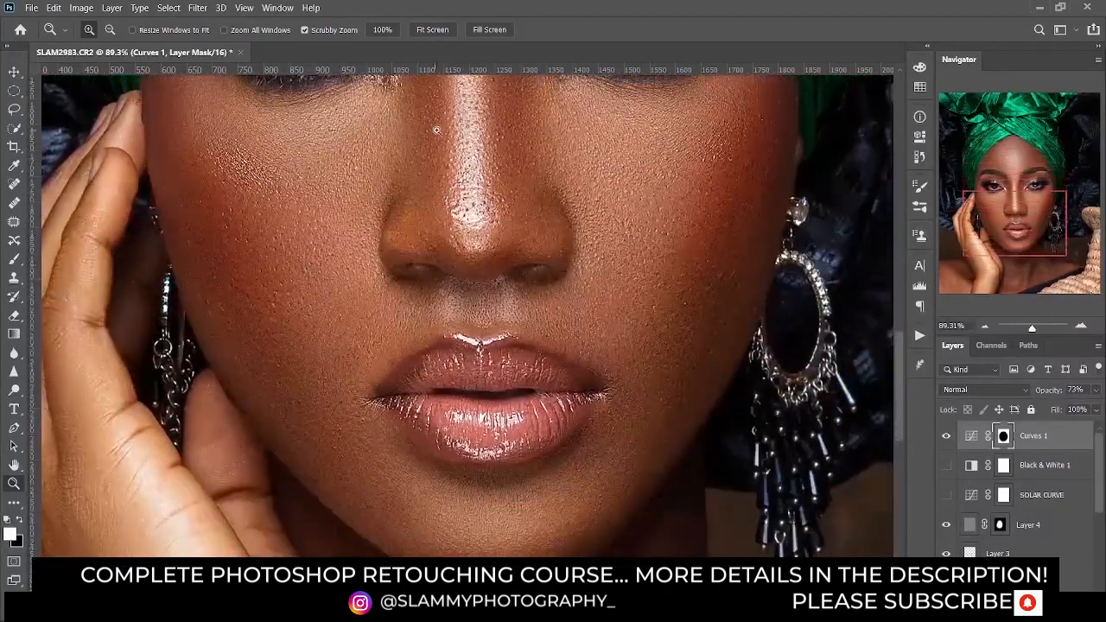
left_click(241, 8)
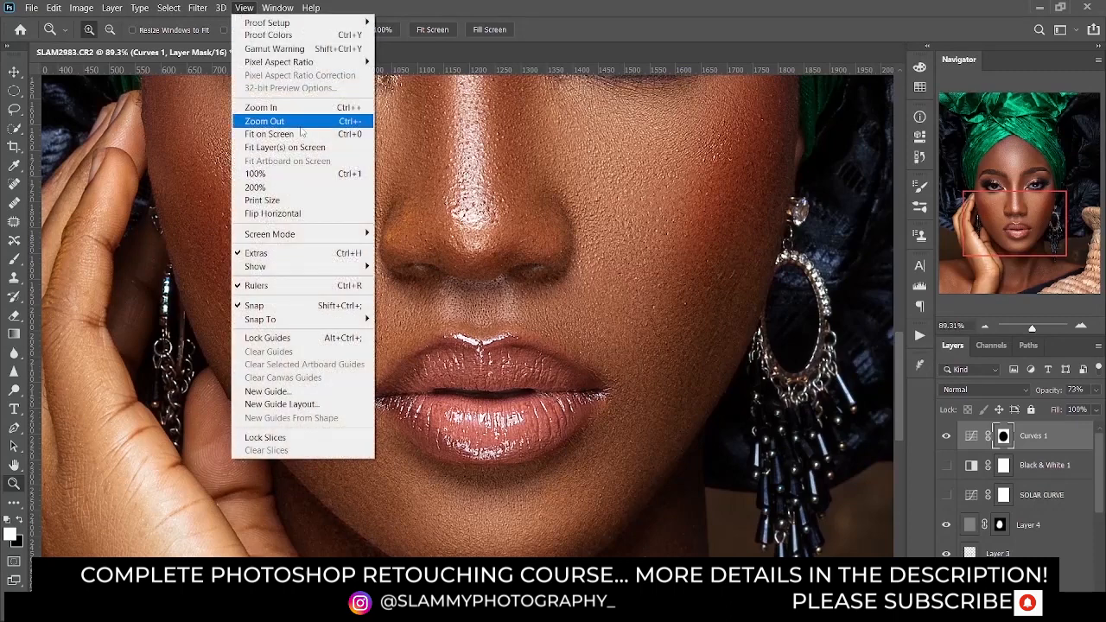
left_click(301, 135)
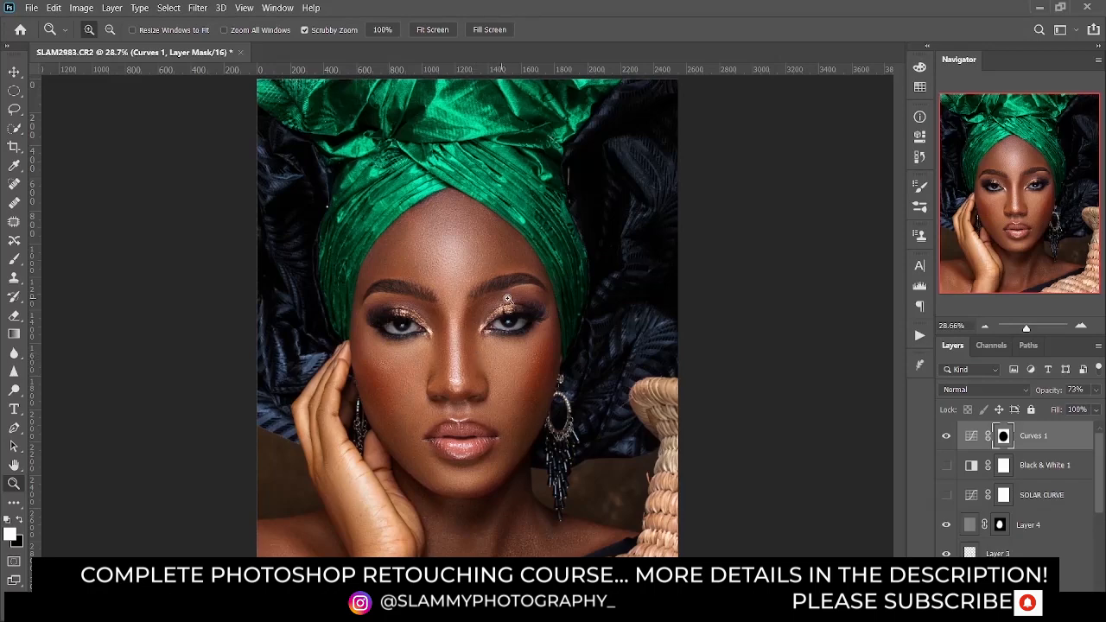
left_click_drag(435, 356, 485, 387)
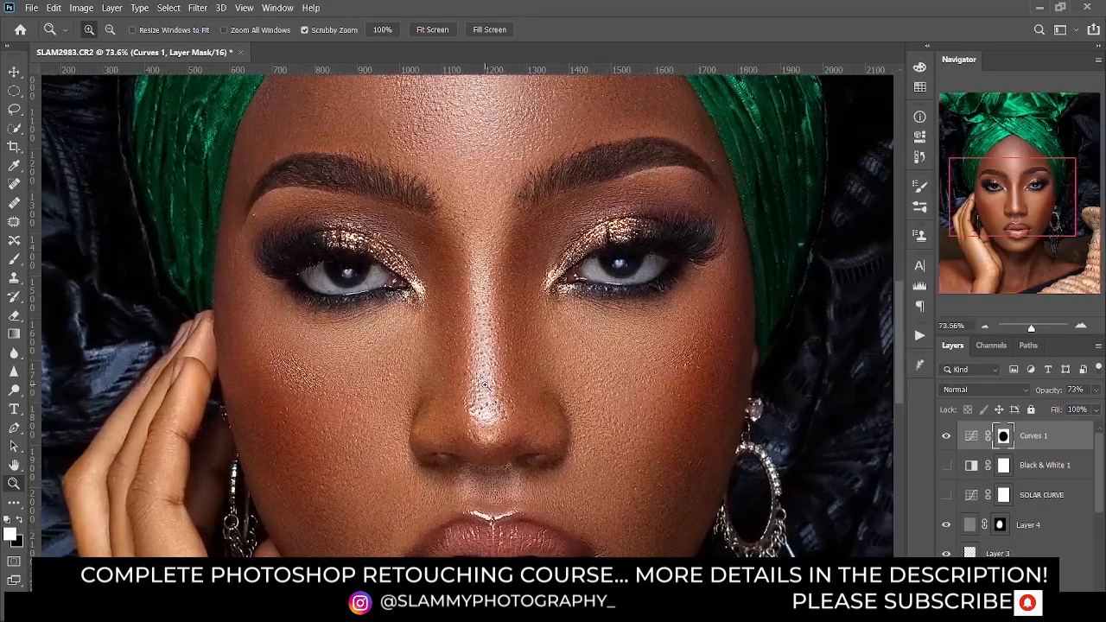
left_click(245, 7)
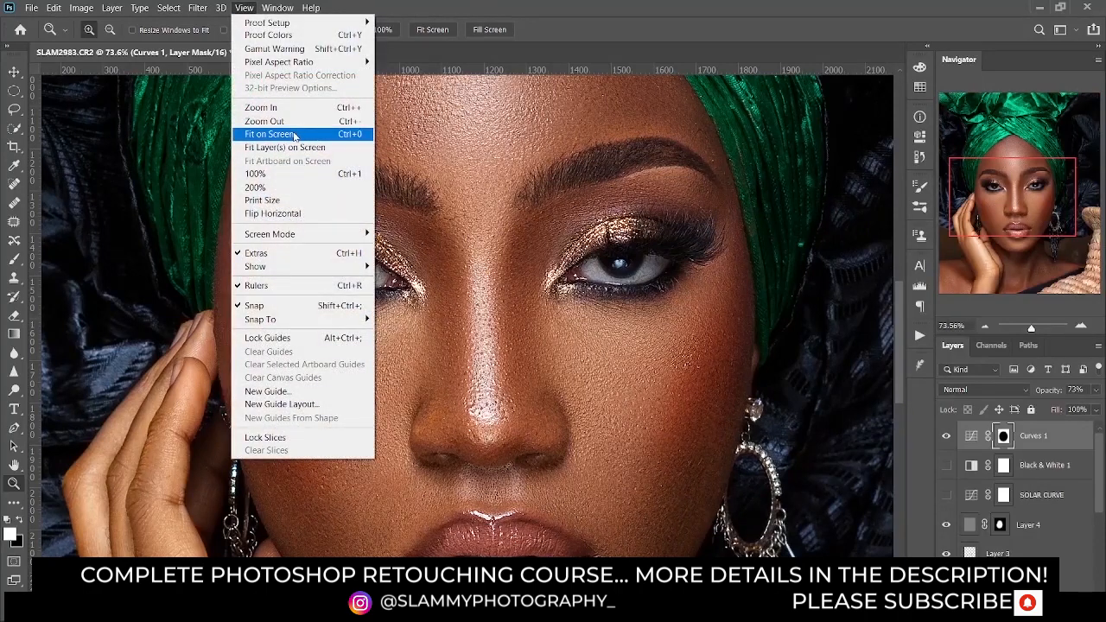
left_click(294, 135)
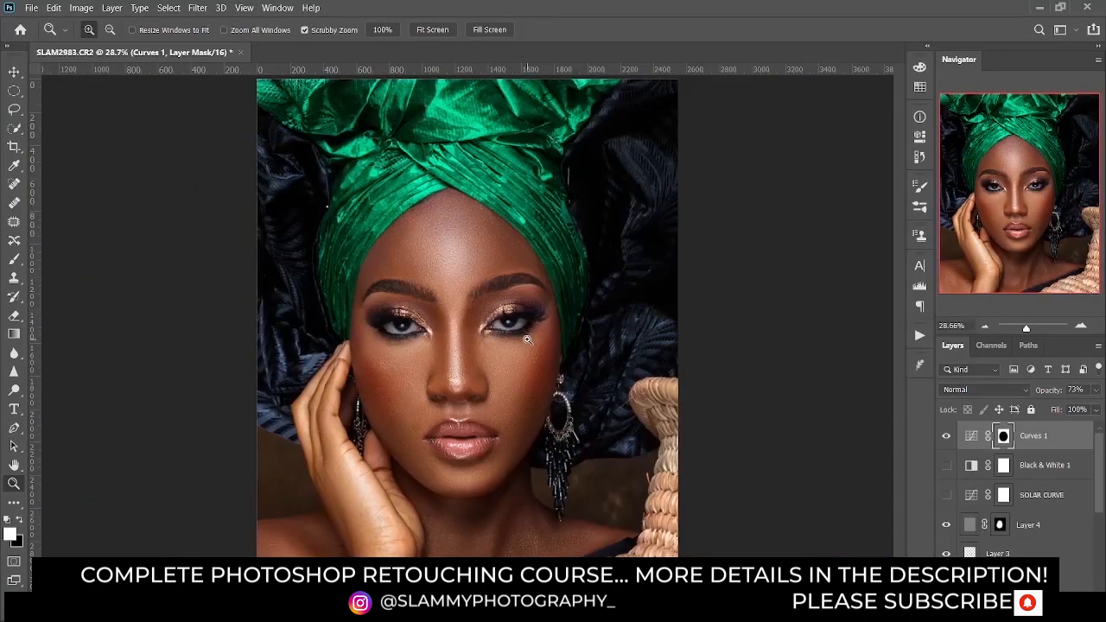